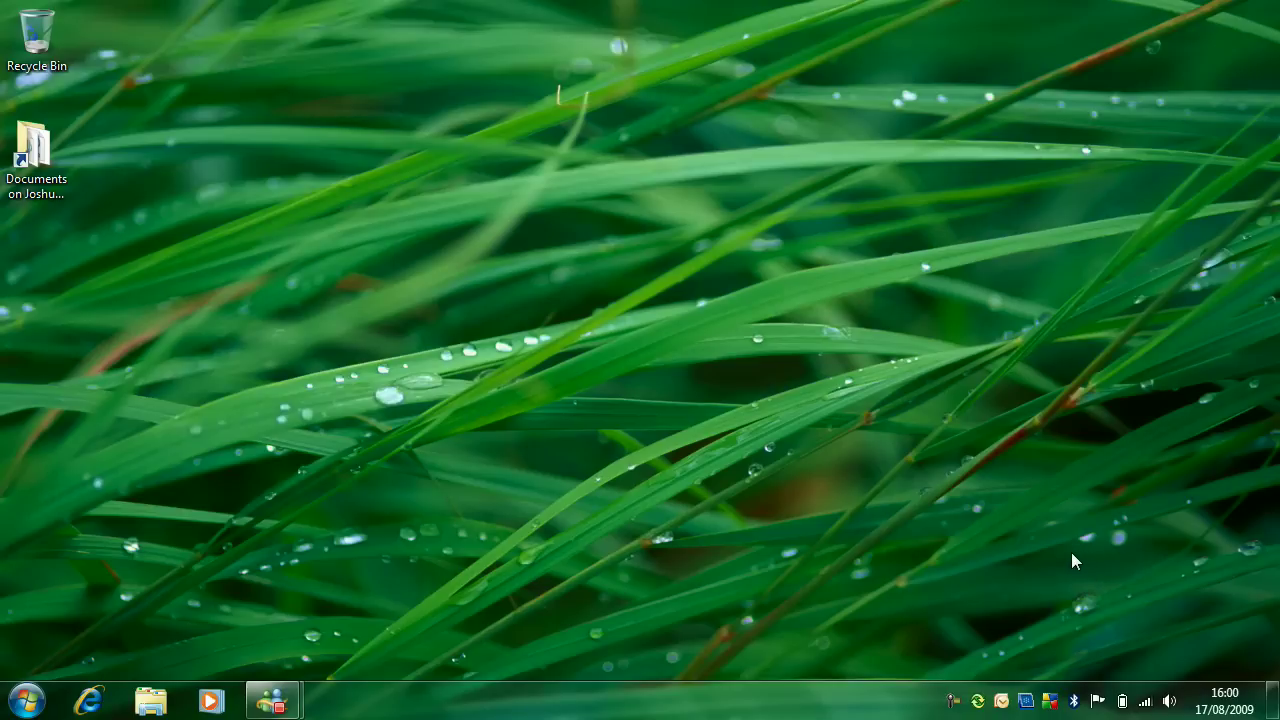
Launch Comic Life by searching 'comic' from the Windows 7 Start menu.
click(27, 700)
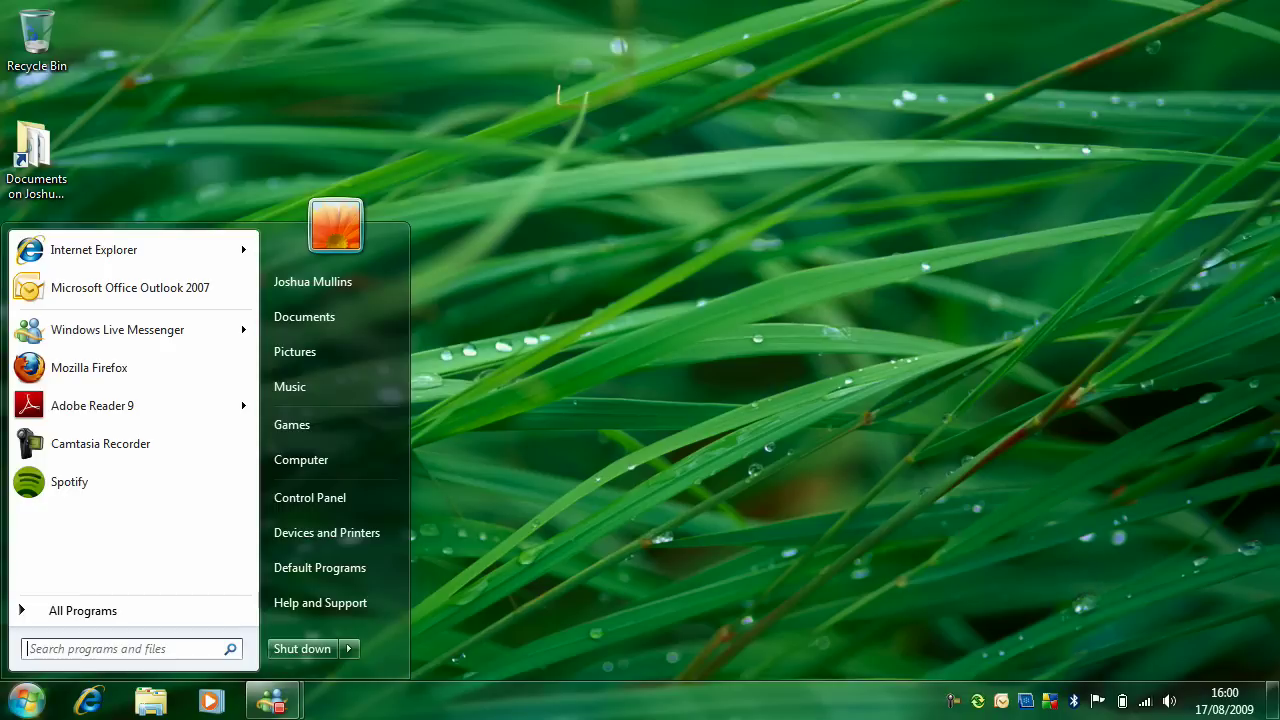
text(comic)
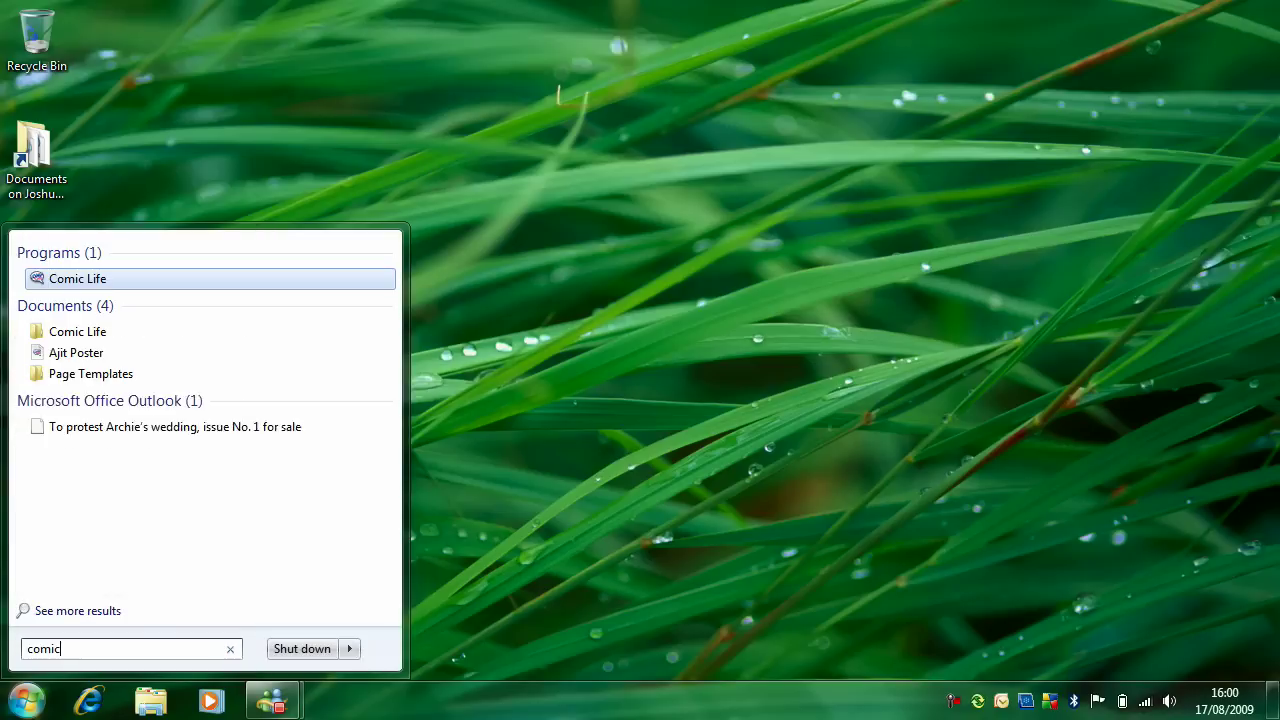
key(Return)
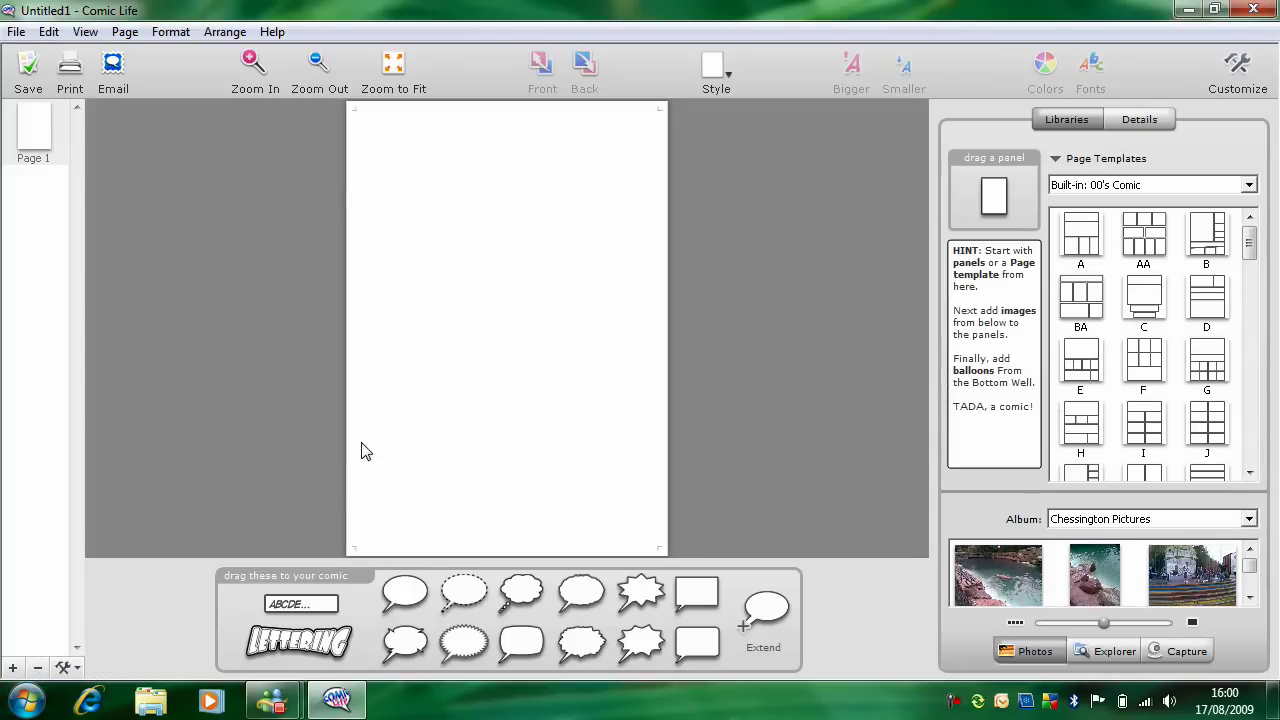
Apply the Built-in Manga 2 template A to page 1, creating five empty panels.
click(1248, 186)
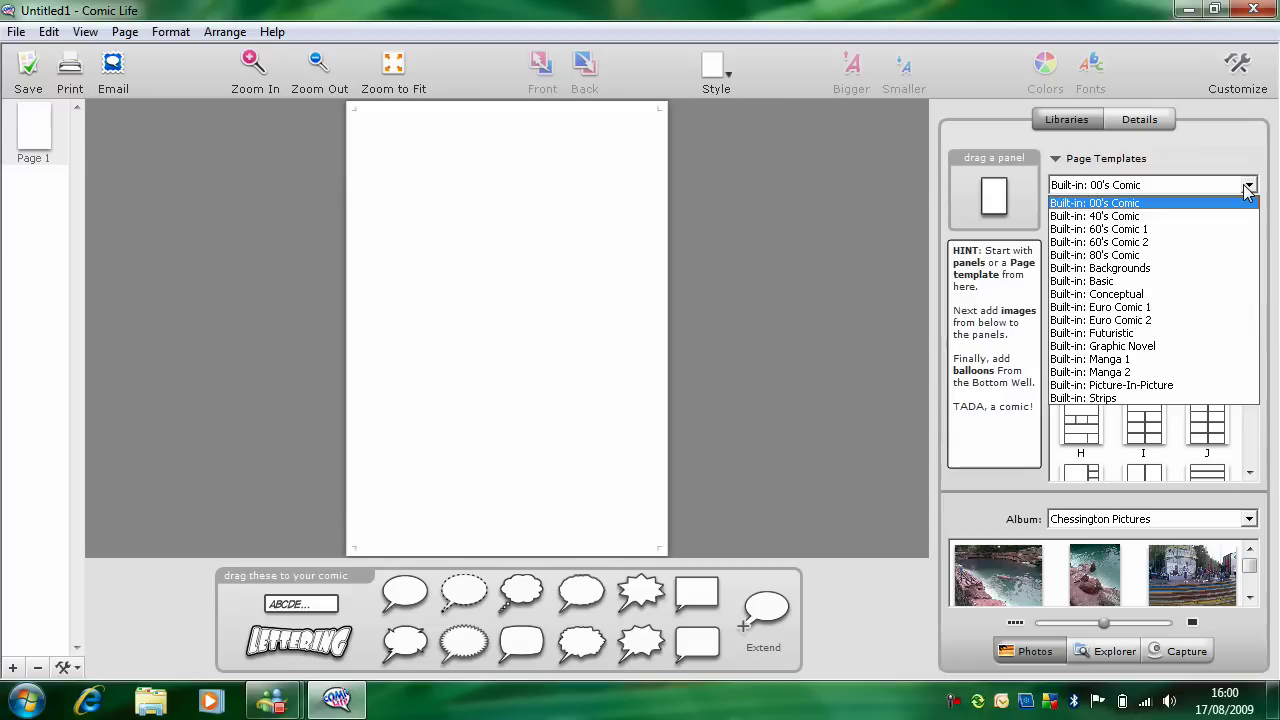
click(1192, 372)
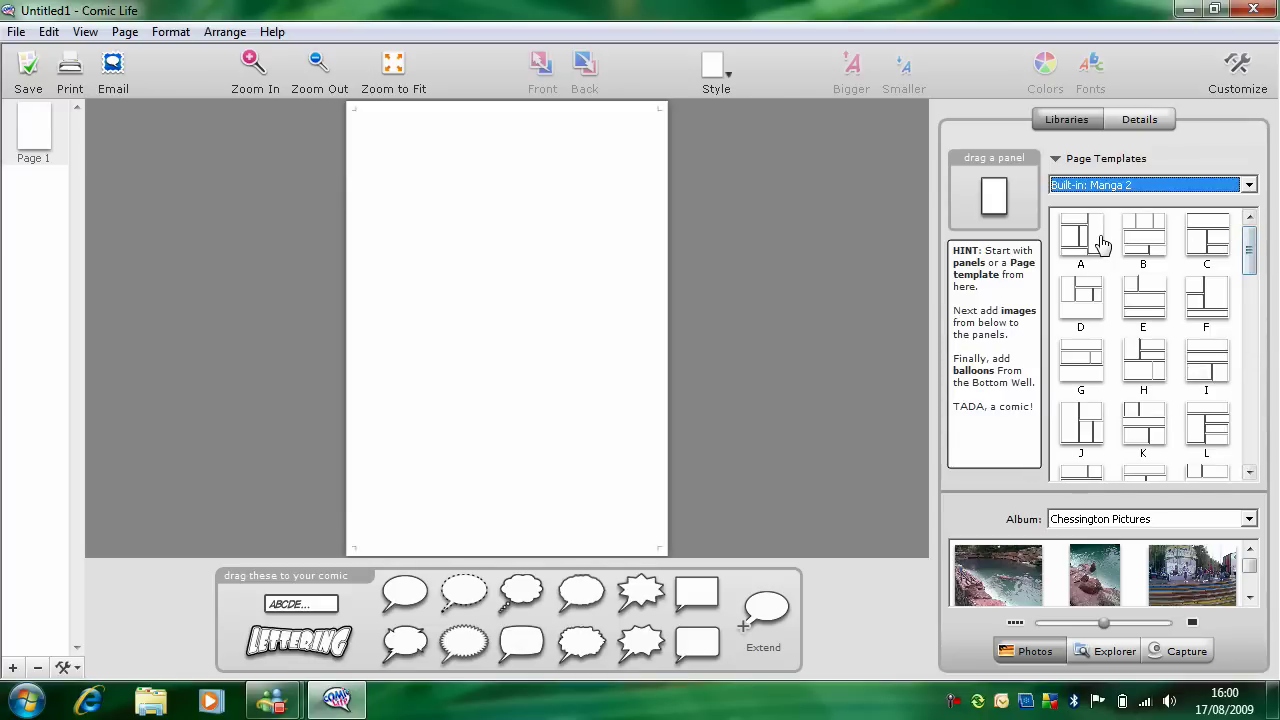
drag(1097, 243, 500, 331)
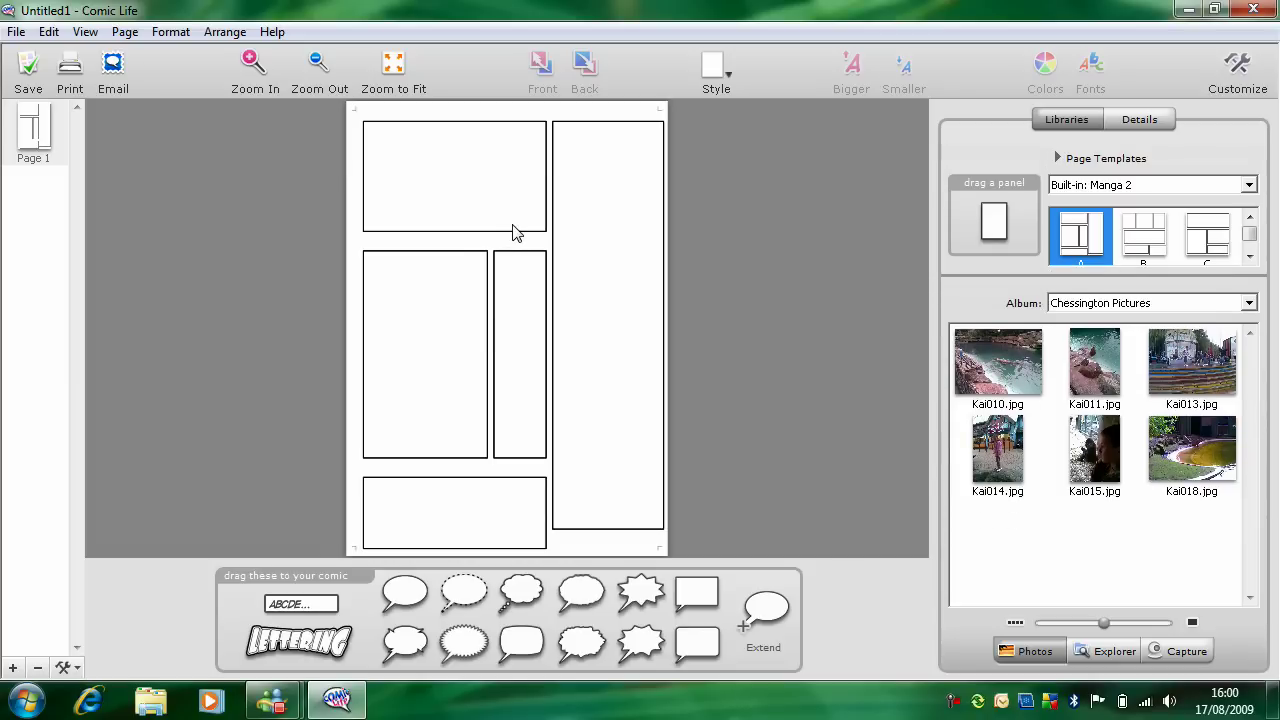
Delete the top-left panel and add 'School Trip' lettering at the page top.
click(447, 240)
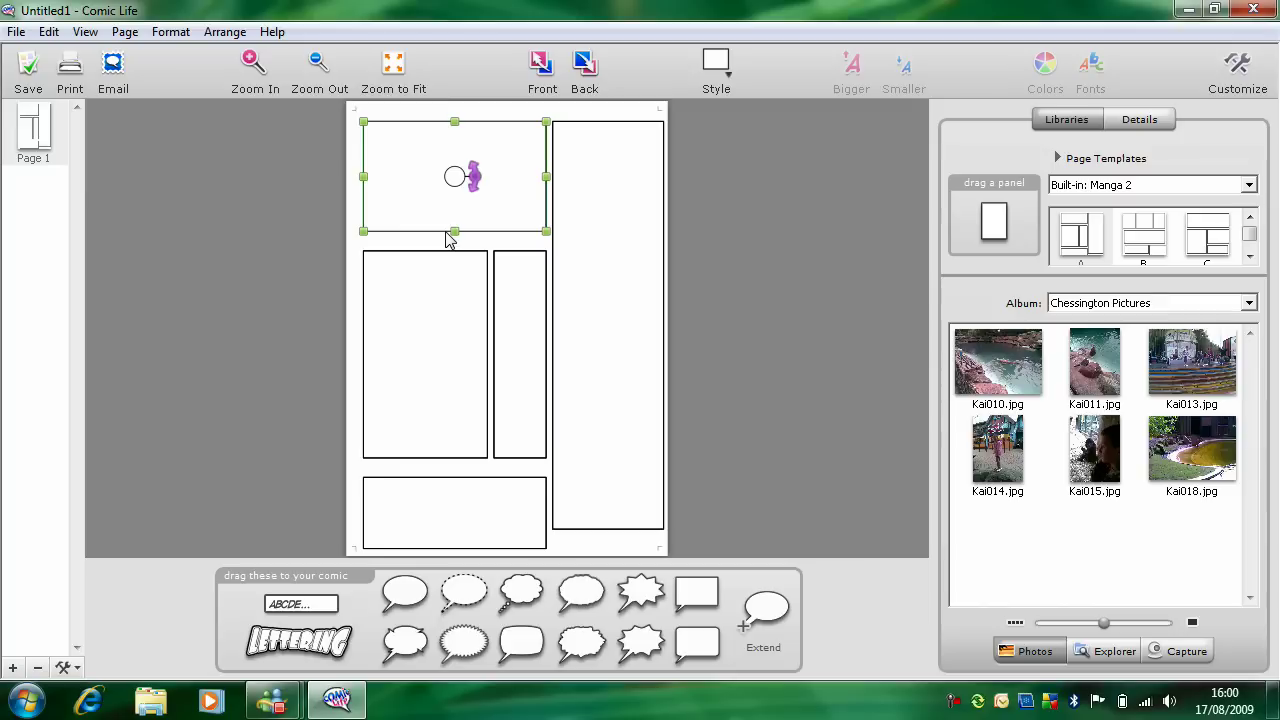
key(Delete)
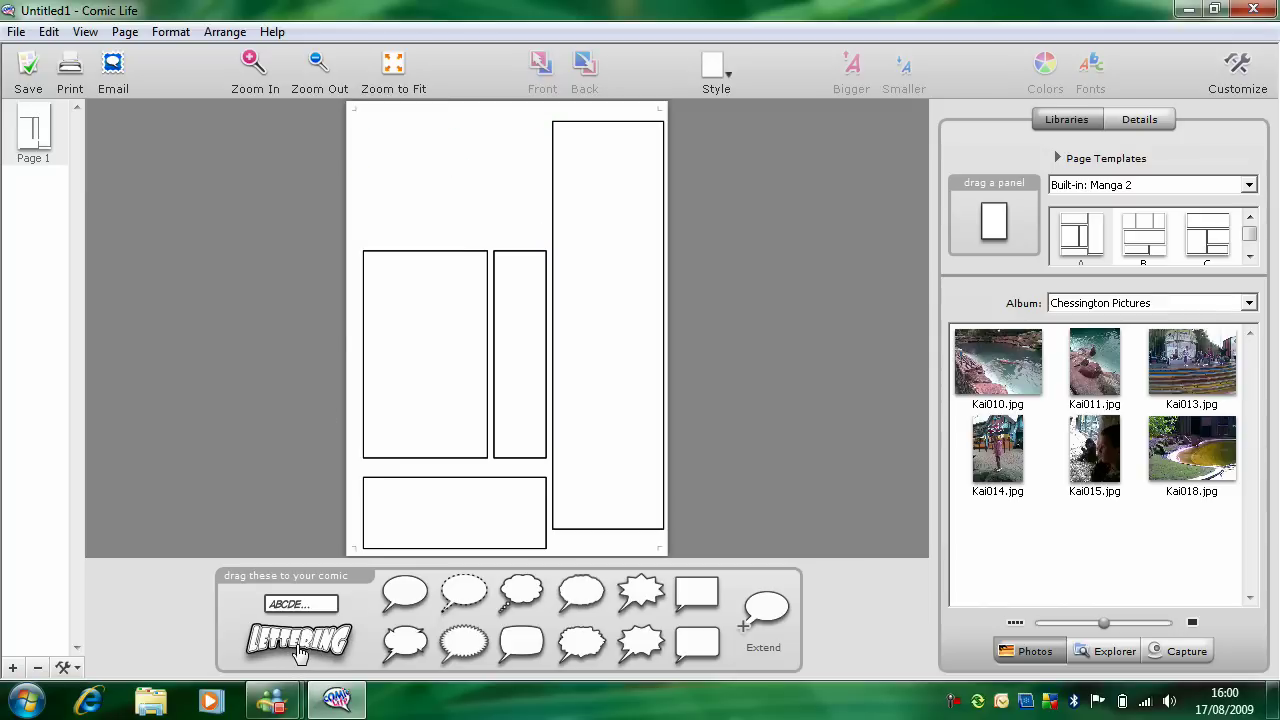
drag(305, 648, 449, 189)
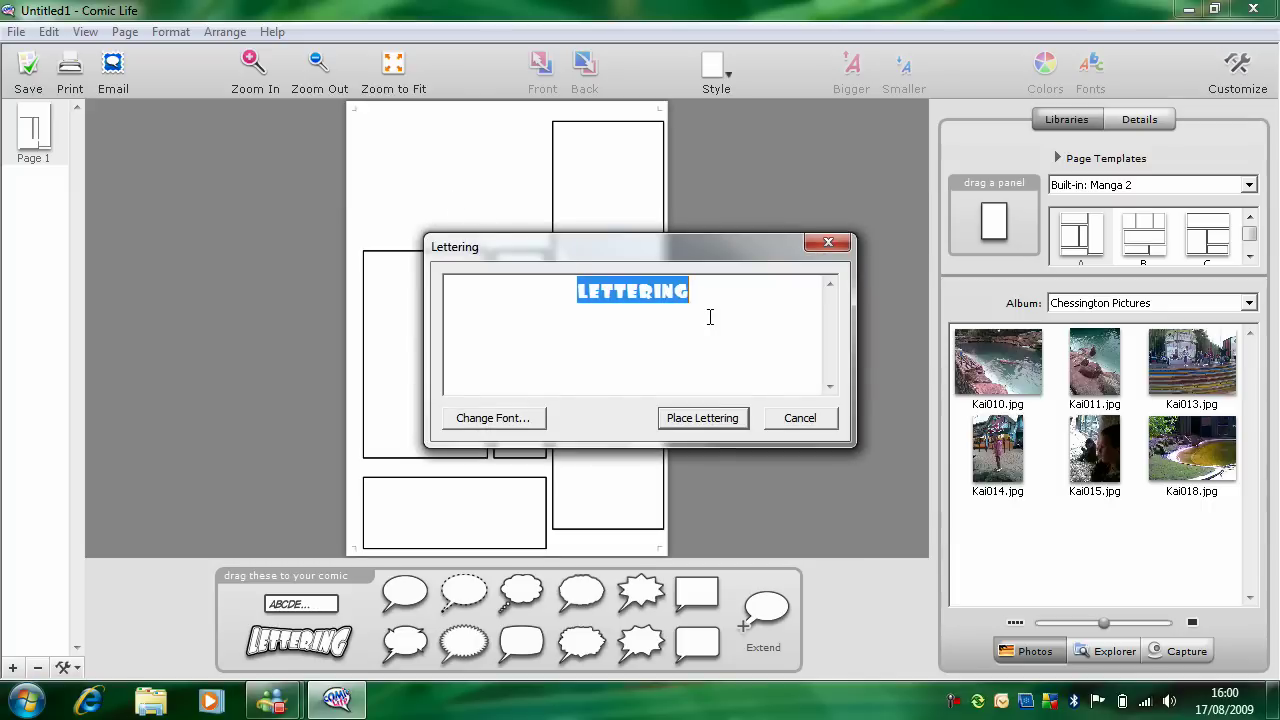
text(School )
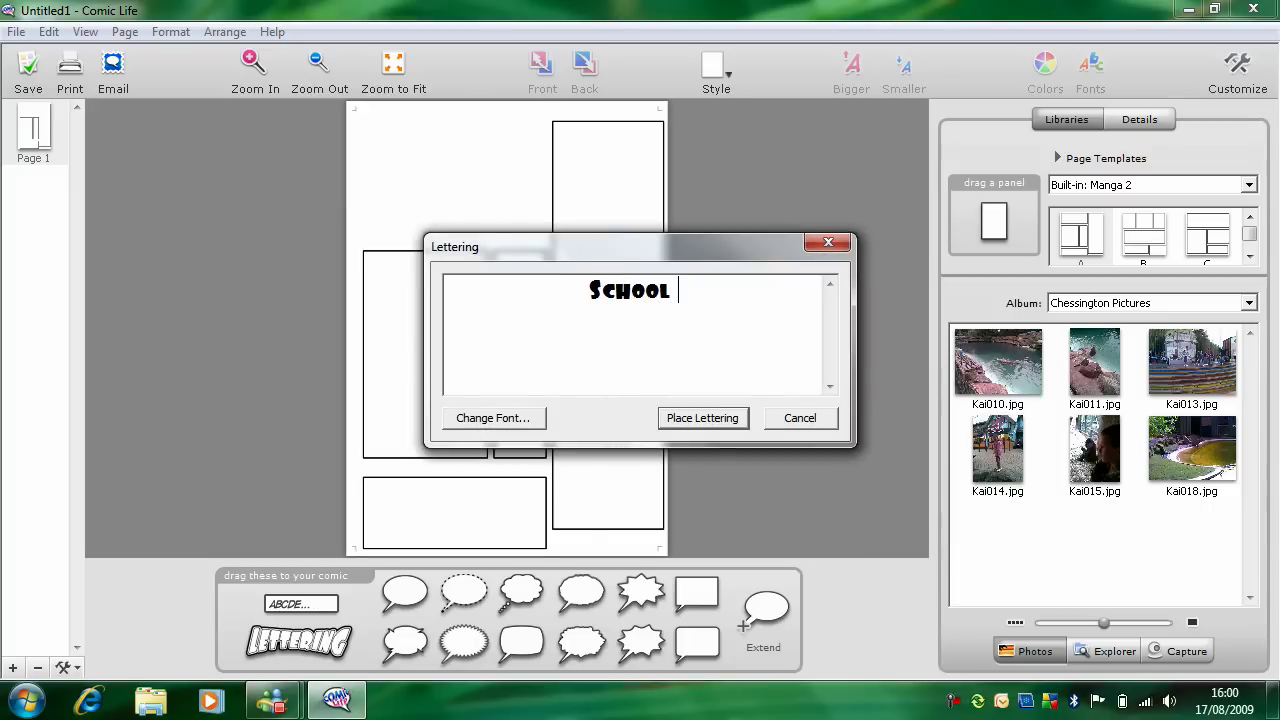
text(Trip)
key(Return)
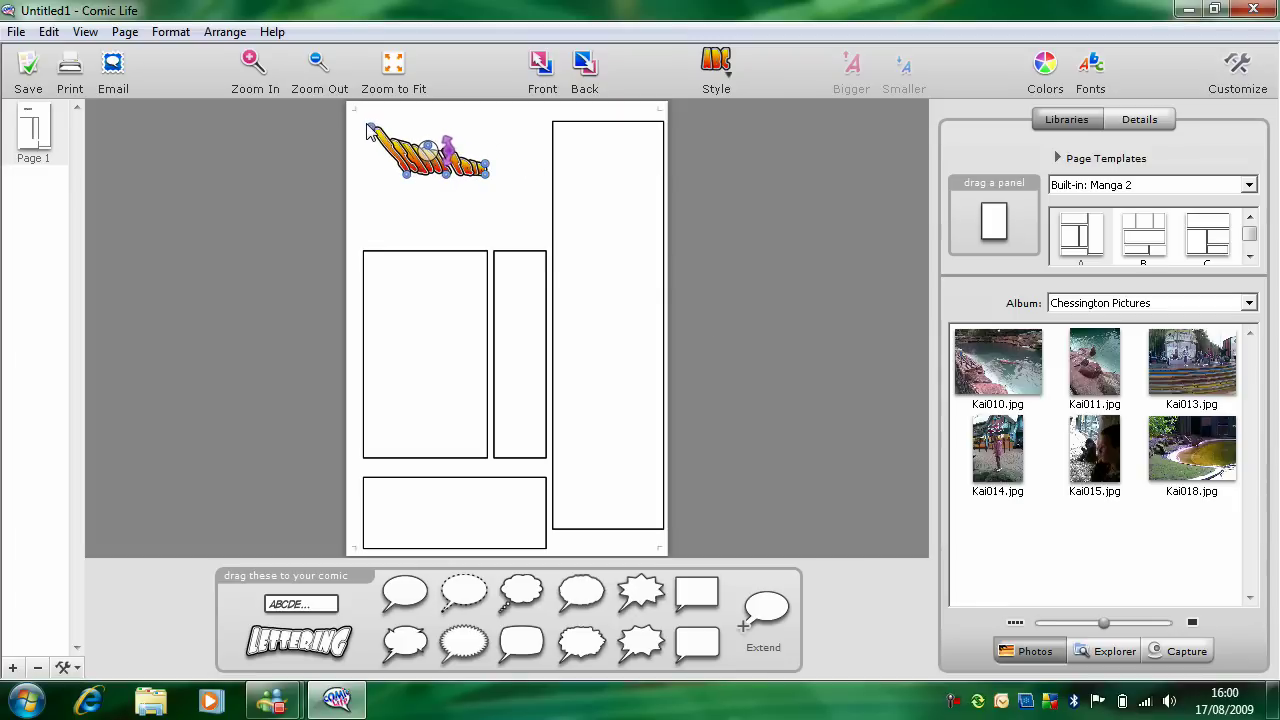
Resize the School Trip lettering into a large upright title filling the top space.
click(500, 150)
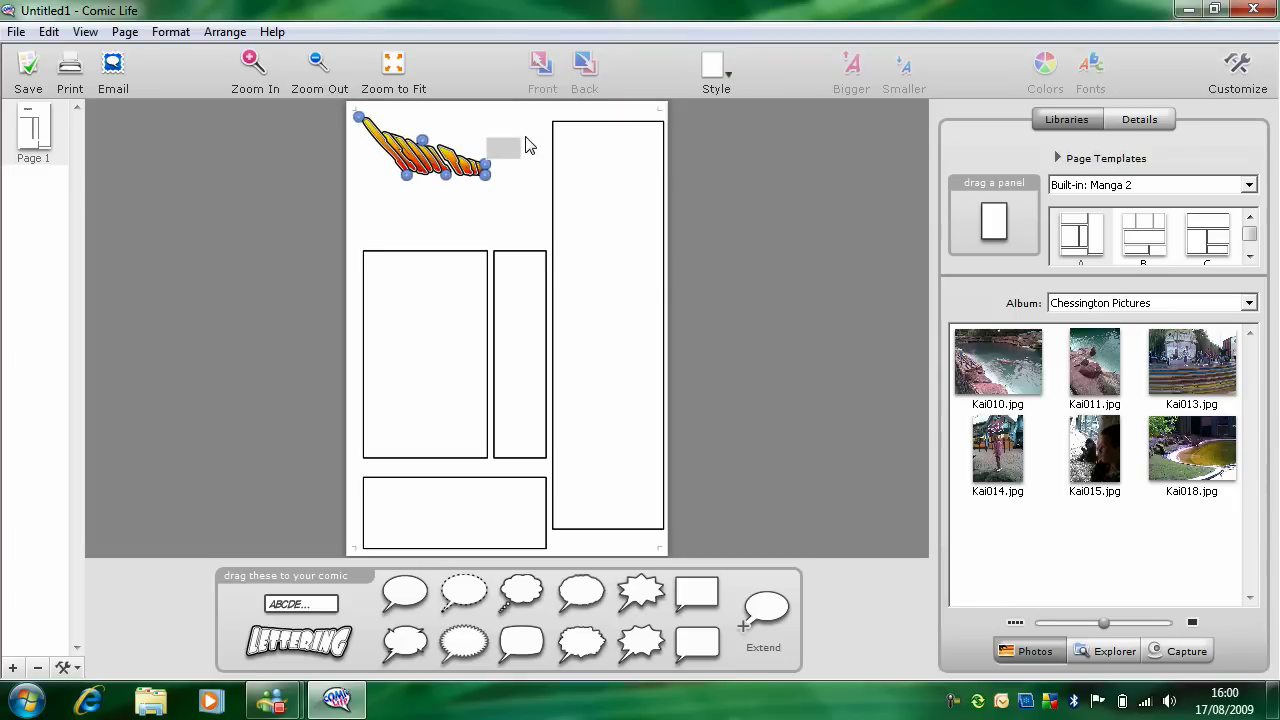
click(478, 174)
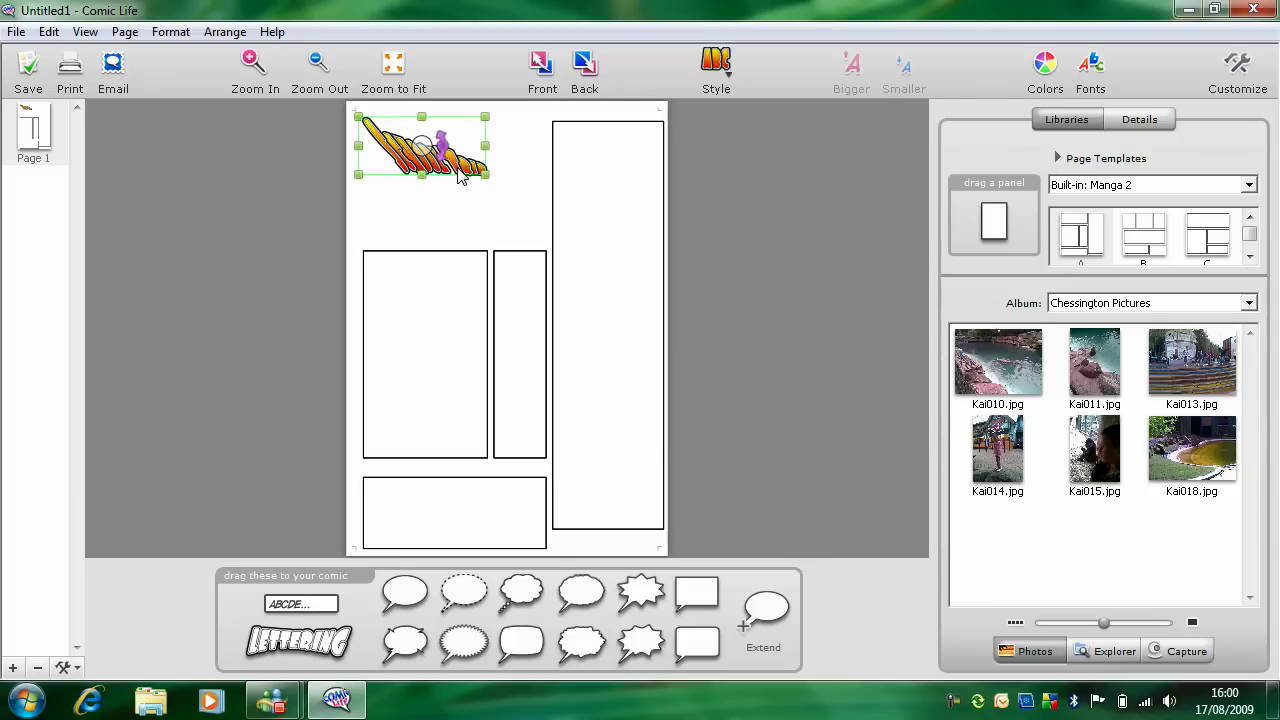
double_click(488, 172)
click(716, 418)
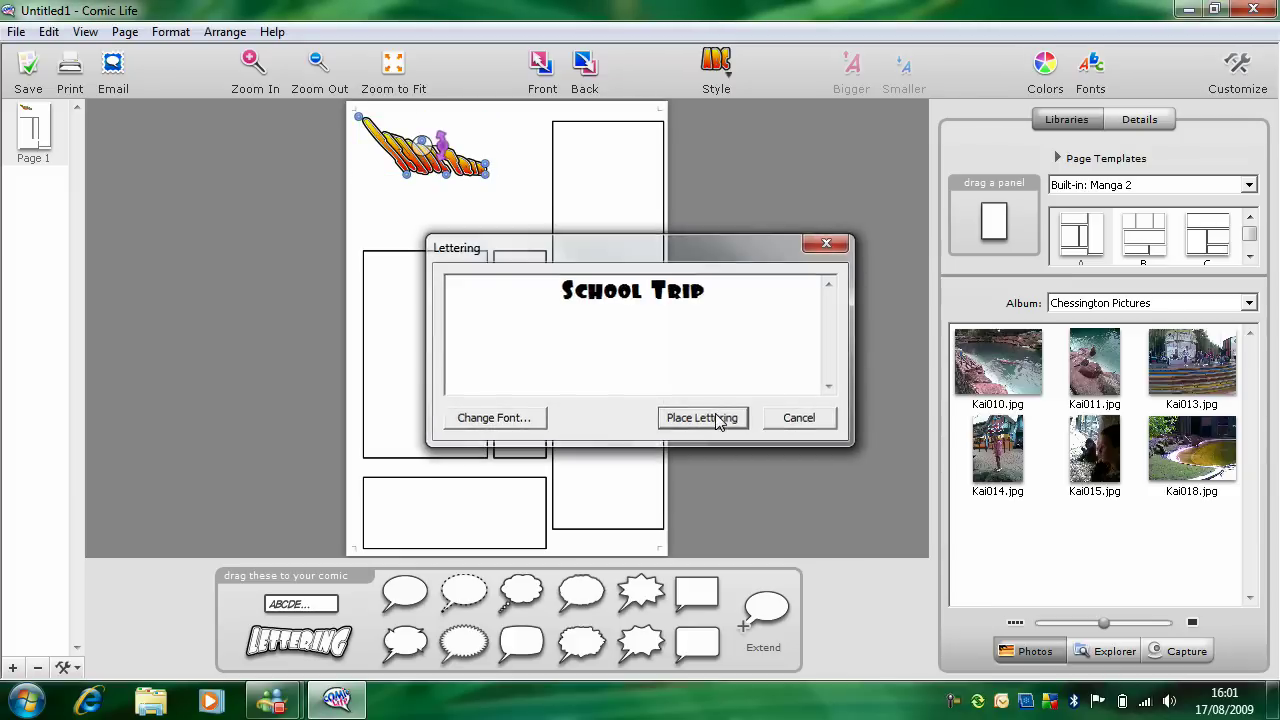
drag(486, 170, 540, 125)
drag(487, 183, 536, 241)
drag(404, 180, 358, 237)
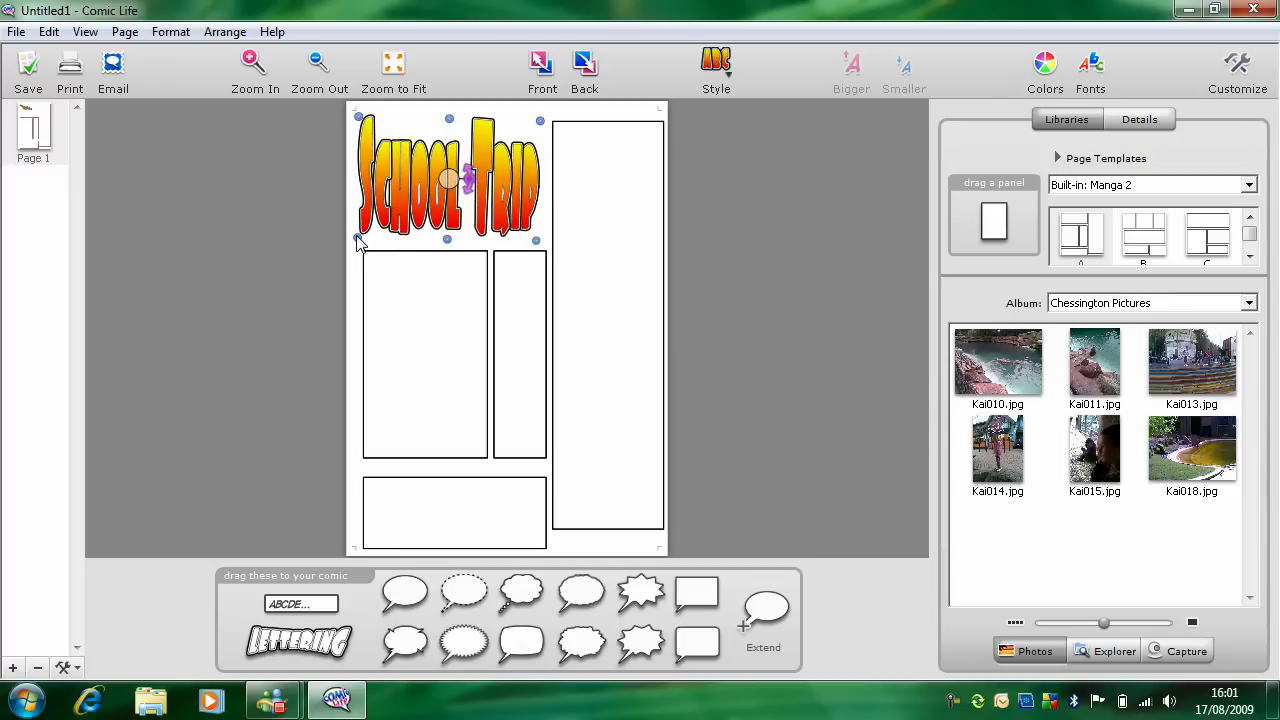
Give the title lettering the red Ghoul style.
click(716, 78)
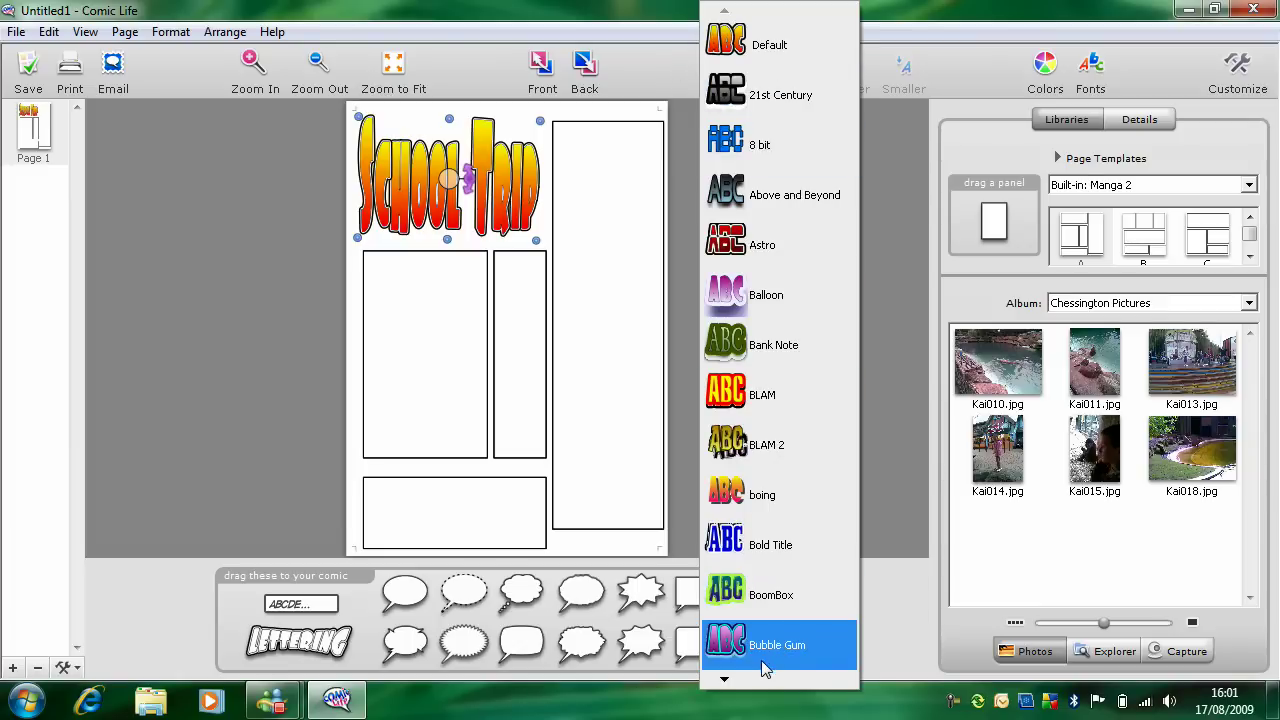
mouse_move(725, 684)
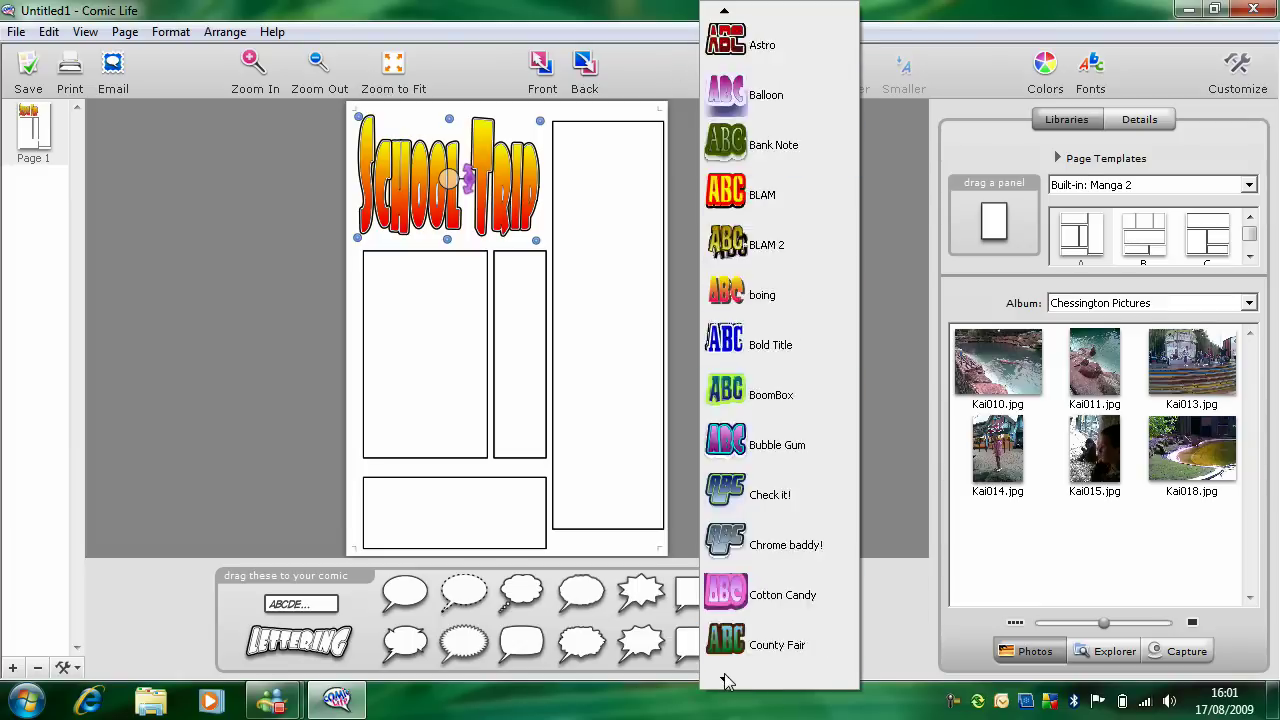
click(740, 495)
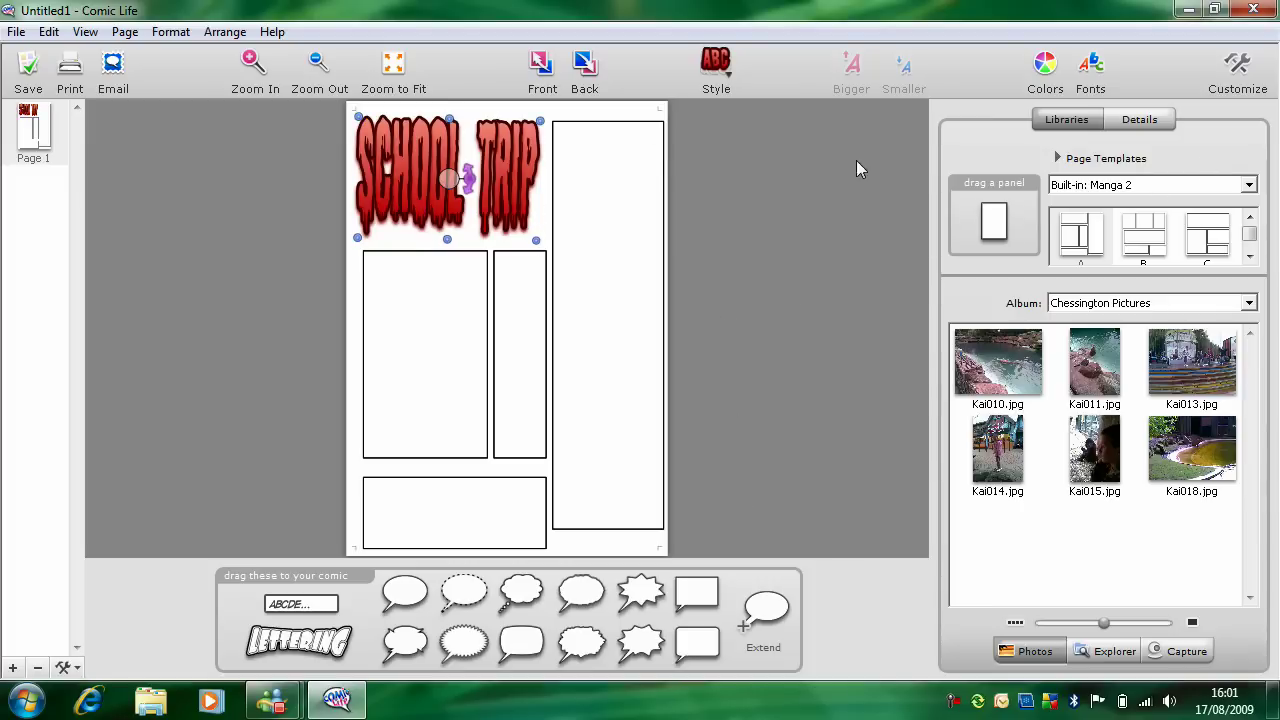
click(1141, 119)
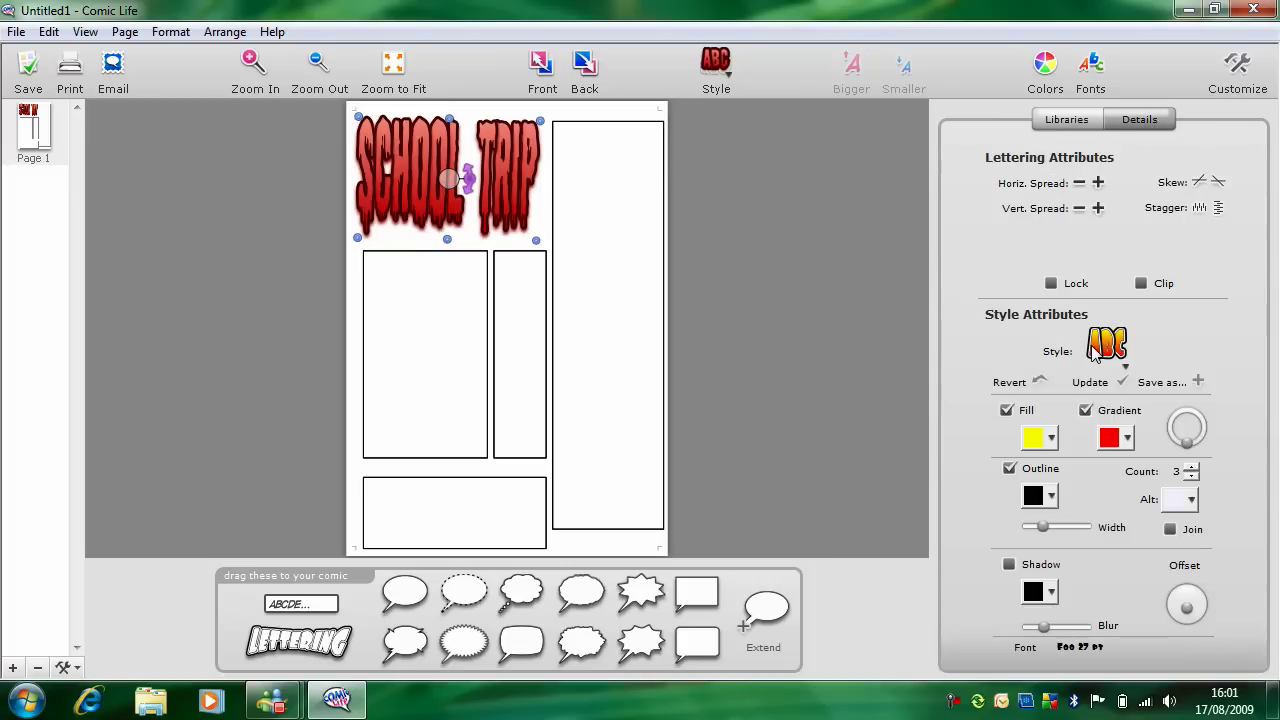
click(1093, 352)
mouse_move(1138, 688)
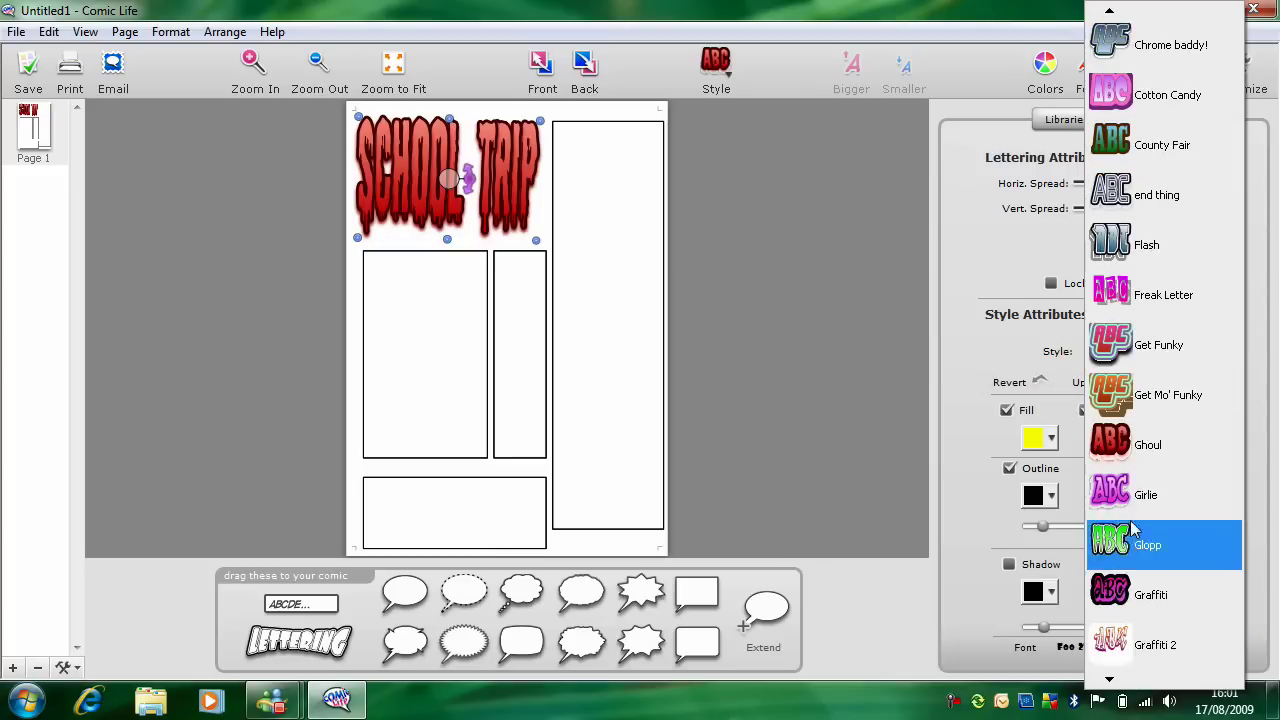
click(1127, 450)
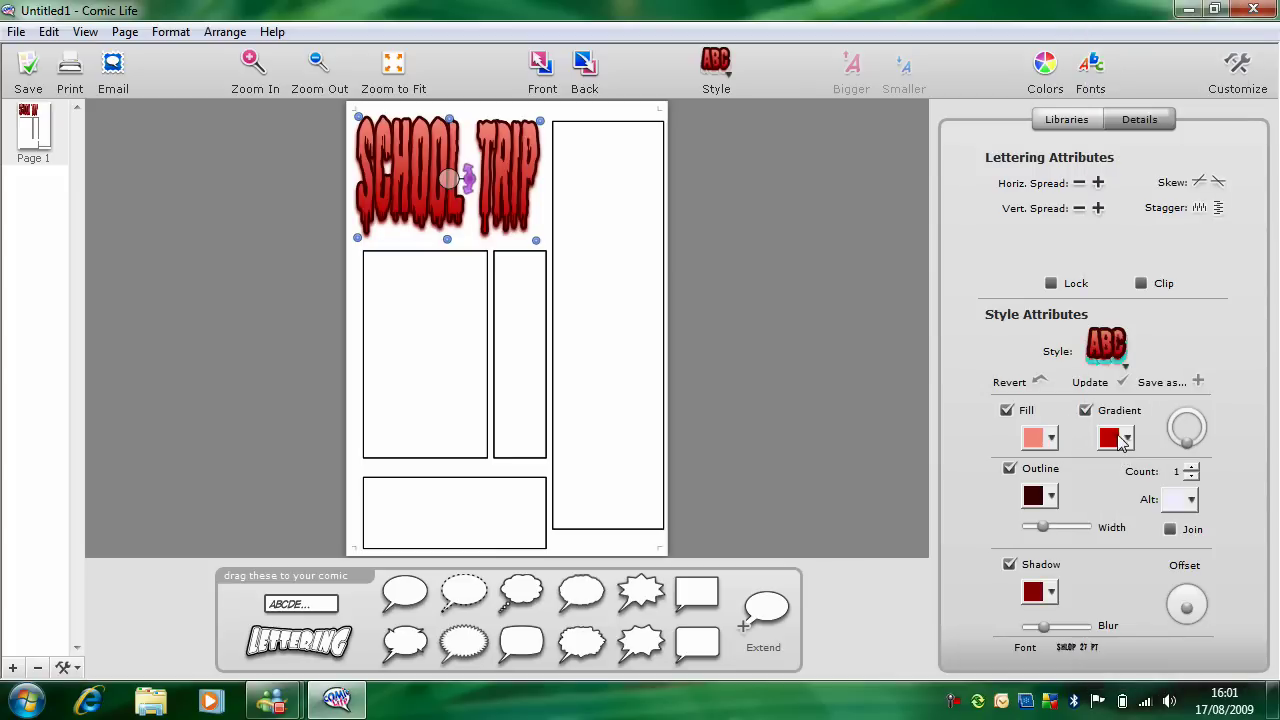
Set the title fill to a light orange-to-bright red gradient and rotate its direction.
click(1050, 440)
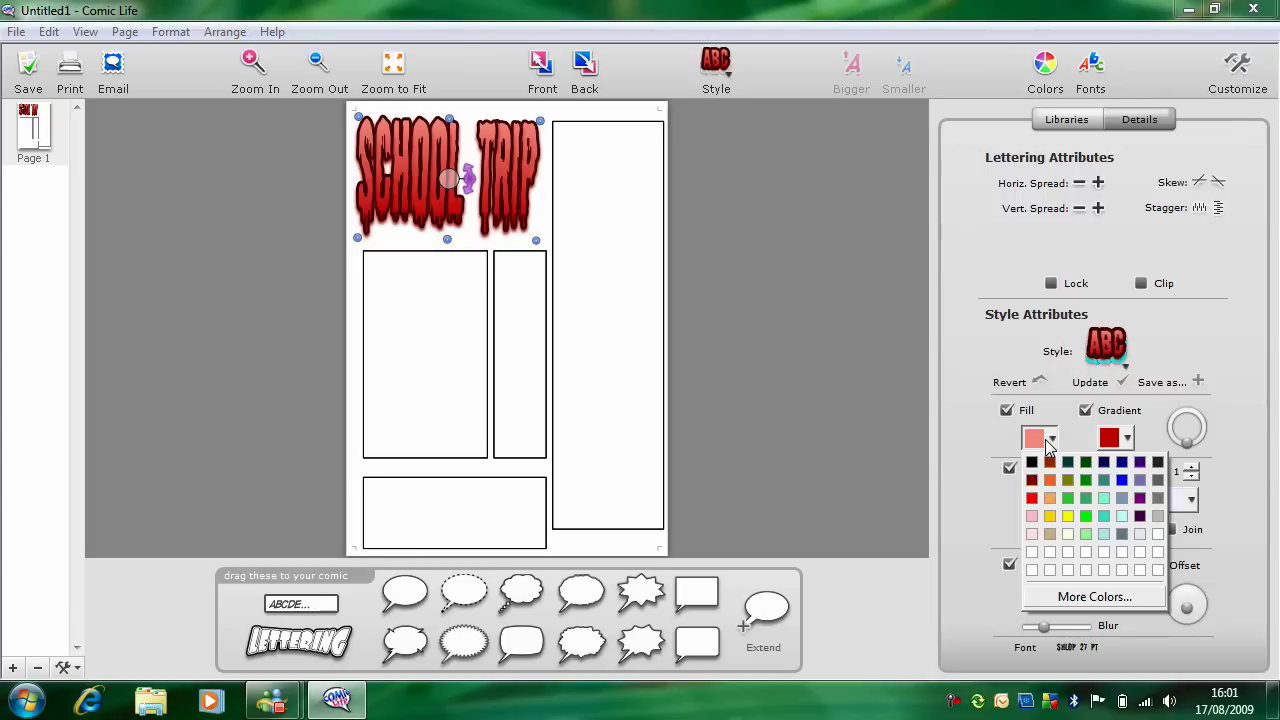
click(1050, 500)
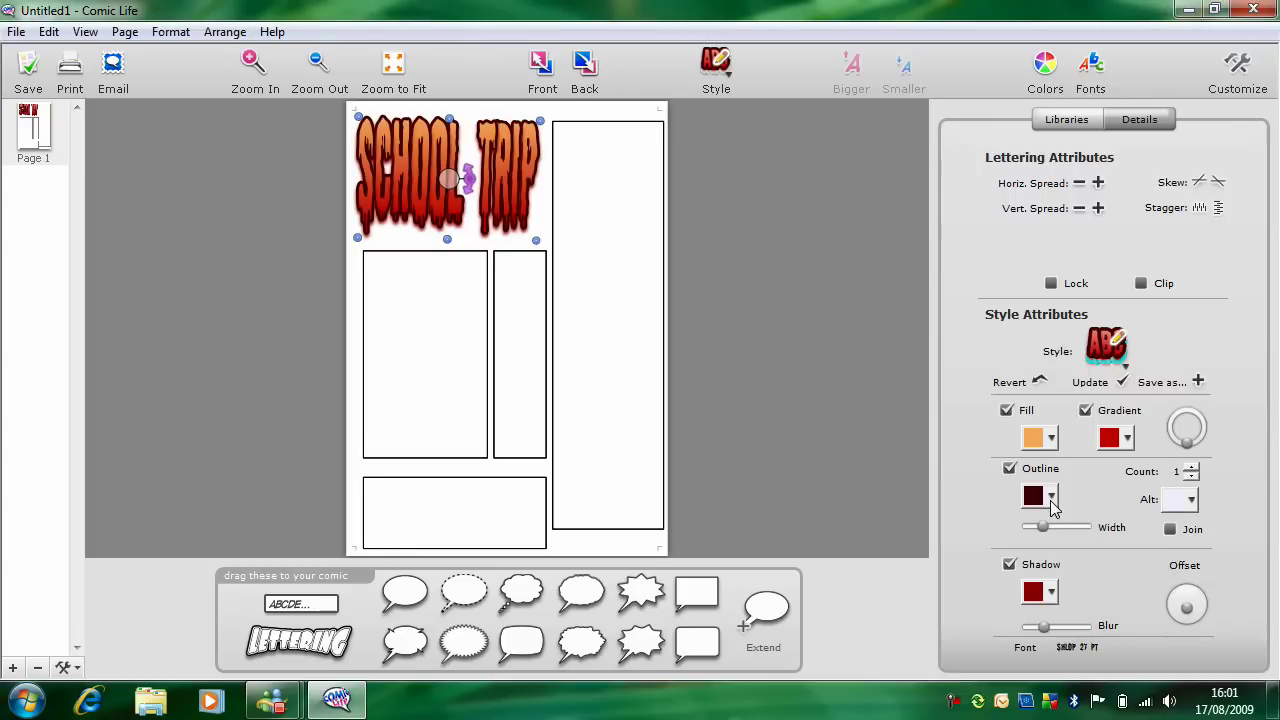
click(1127, 438)
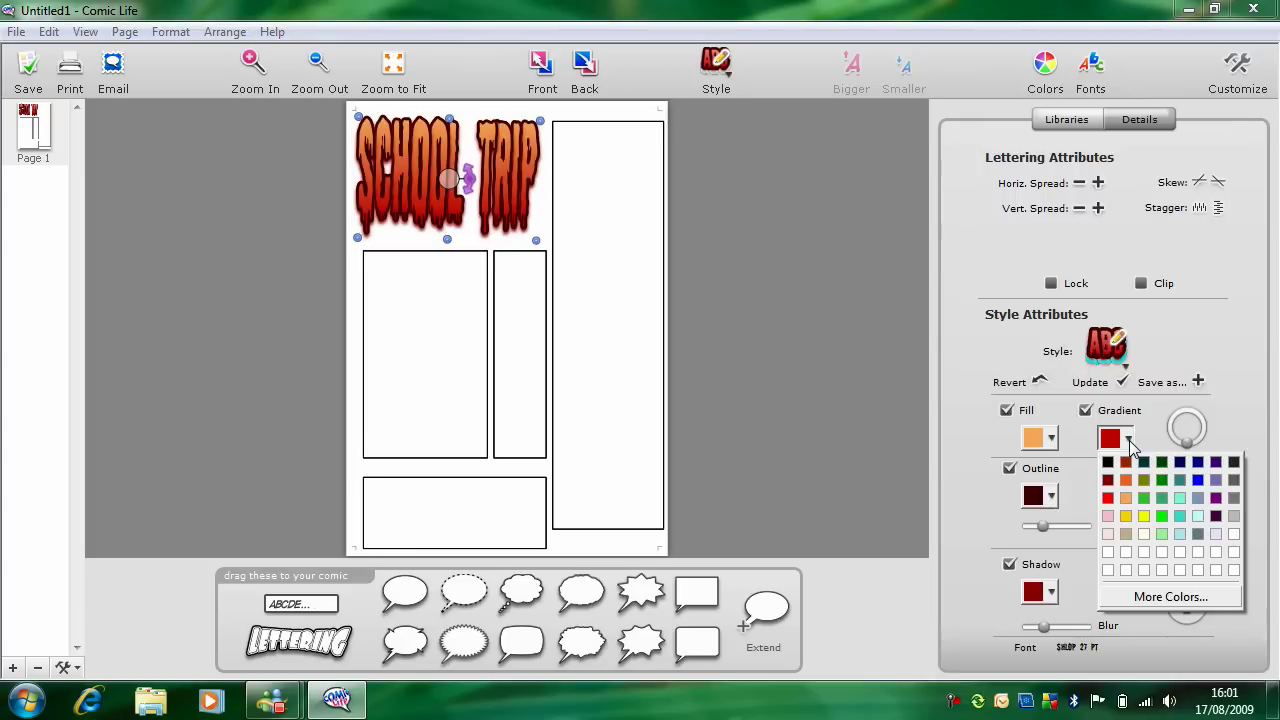
click(1108, 500)
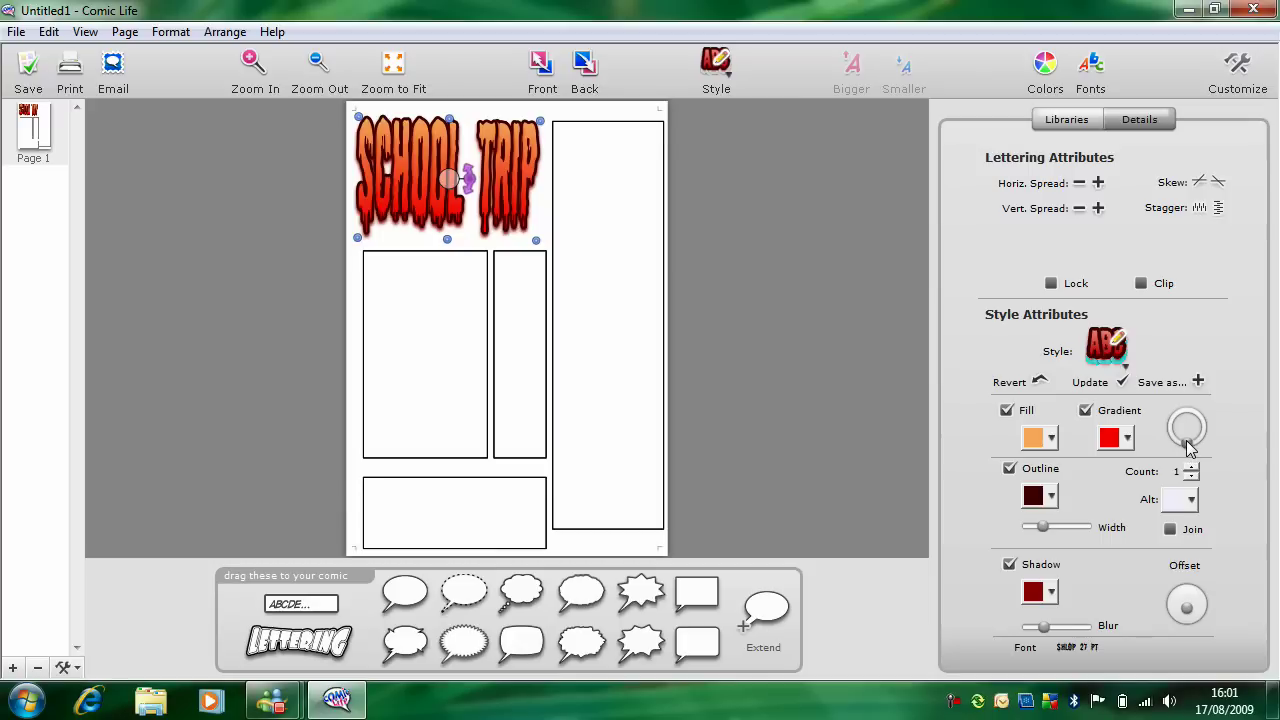
mouse_move(1190, 448)
mouse_down()
mouse_move(1207, 420)
mouse_move(1197, 412)
mouse_move(1175, 434)
mouse_up()
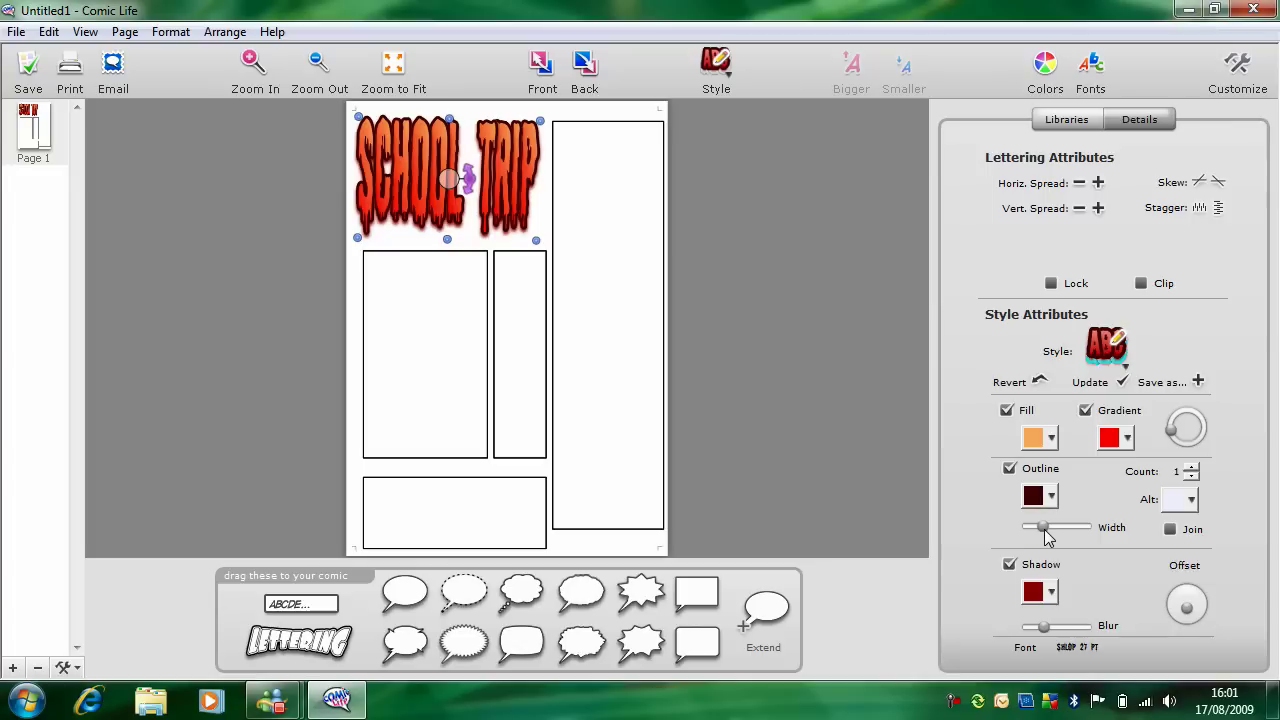
Adjust outline width, soften and offset the shadow, then widen the lettering.
mouse_move(1043, 533)
mouse_down()
mouse_move(1060, 531)
mouse_move(1047, 531)
mouse_up()
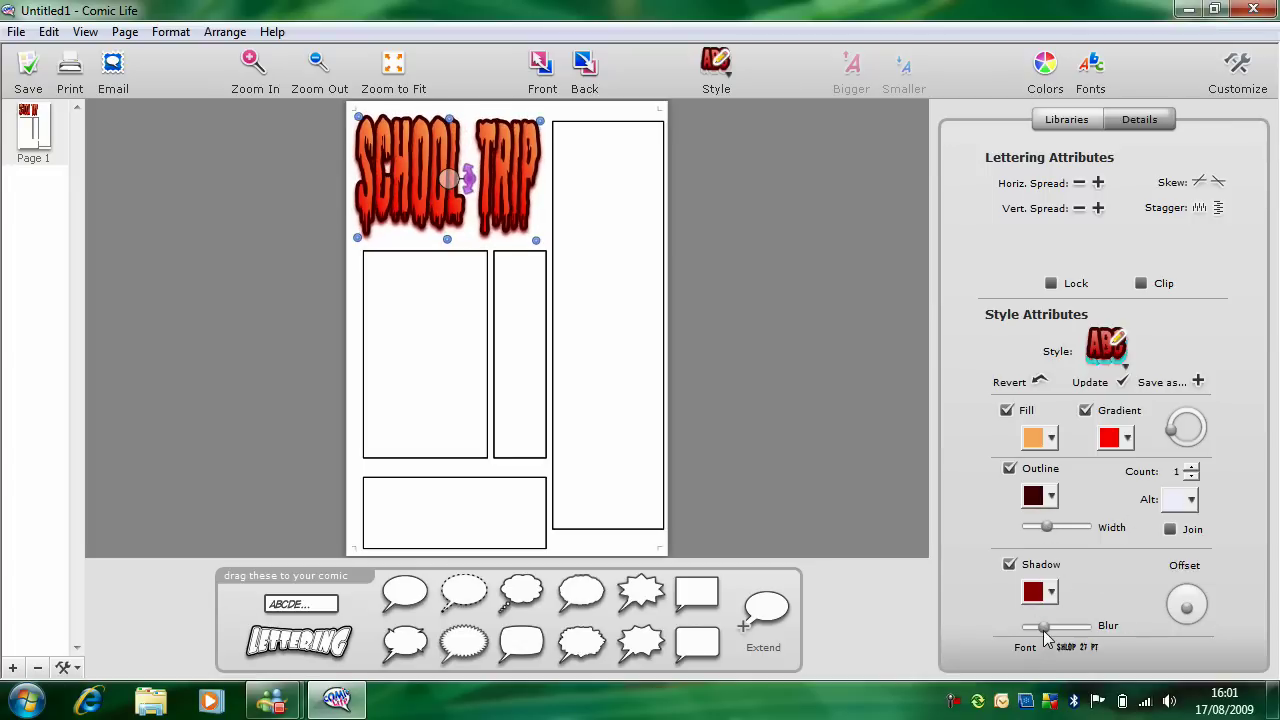
drag(1045, 630, 1067, 631)
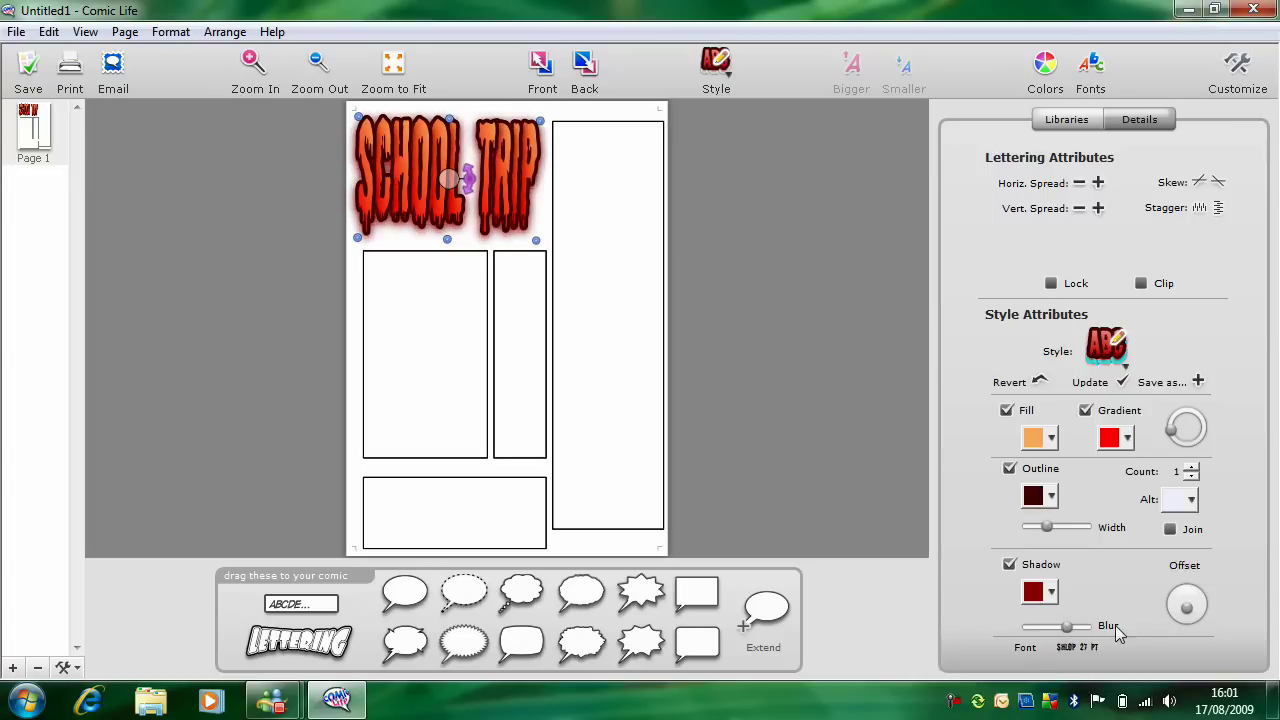
drag(1183, 609, 1187, 624)
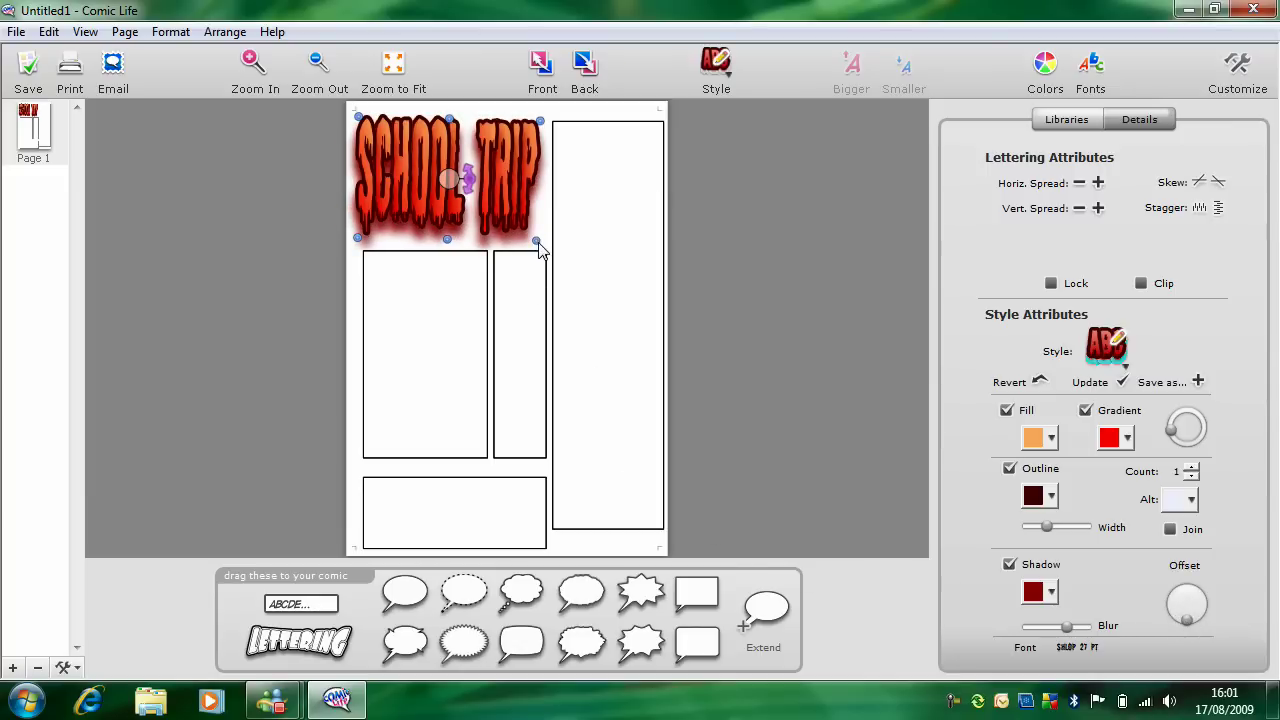
drag(538, 250, 551, 255)
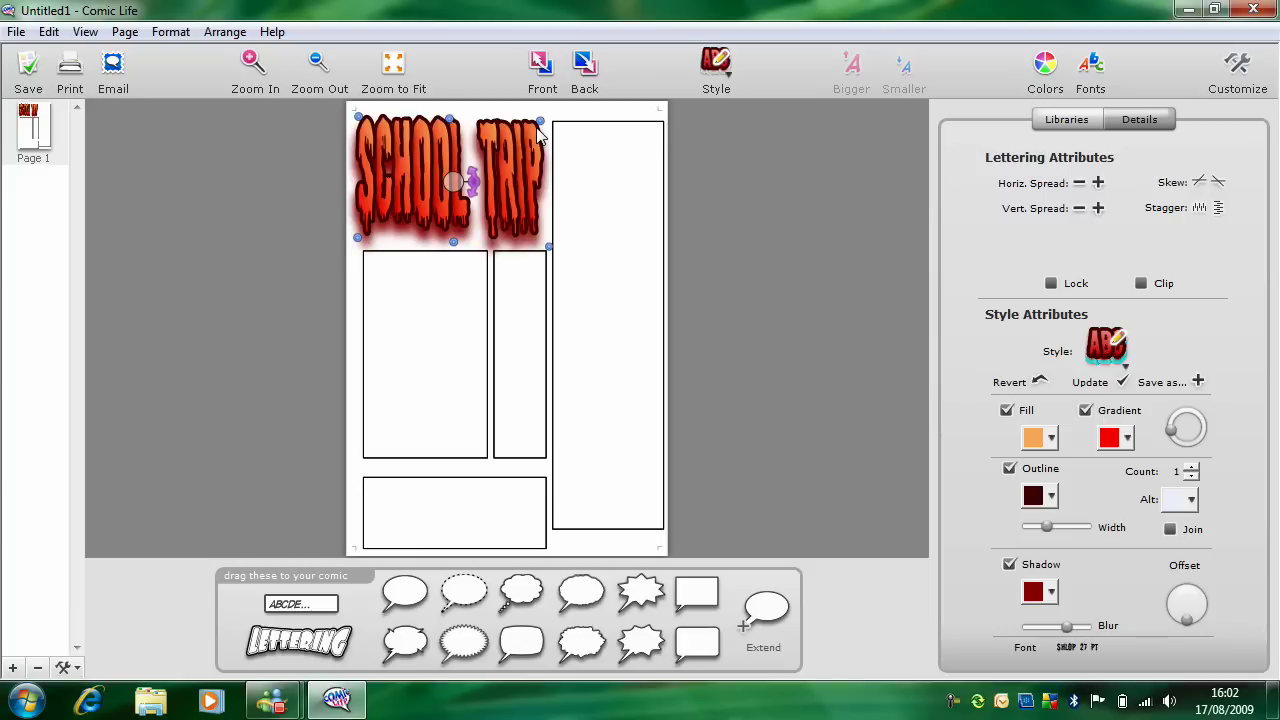
drag(540, 125, 548, 122)
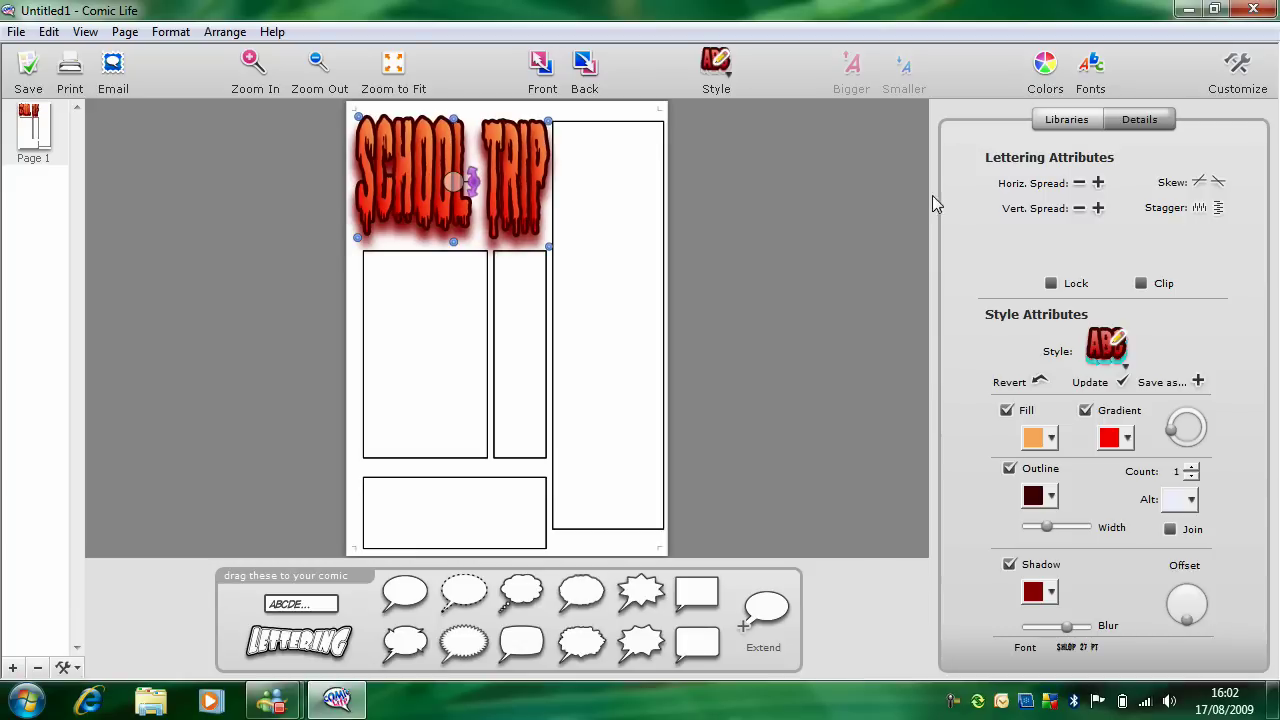
Browse the Libraries Explorer to the user's Pictures > trip pics folder.
click(1056, 122)
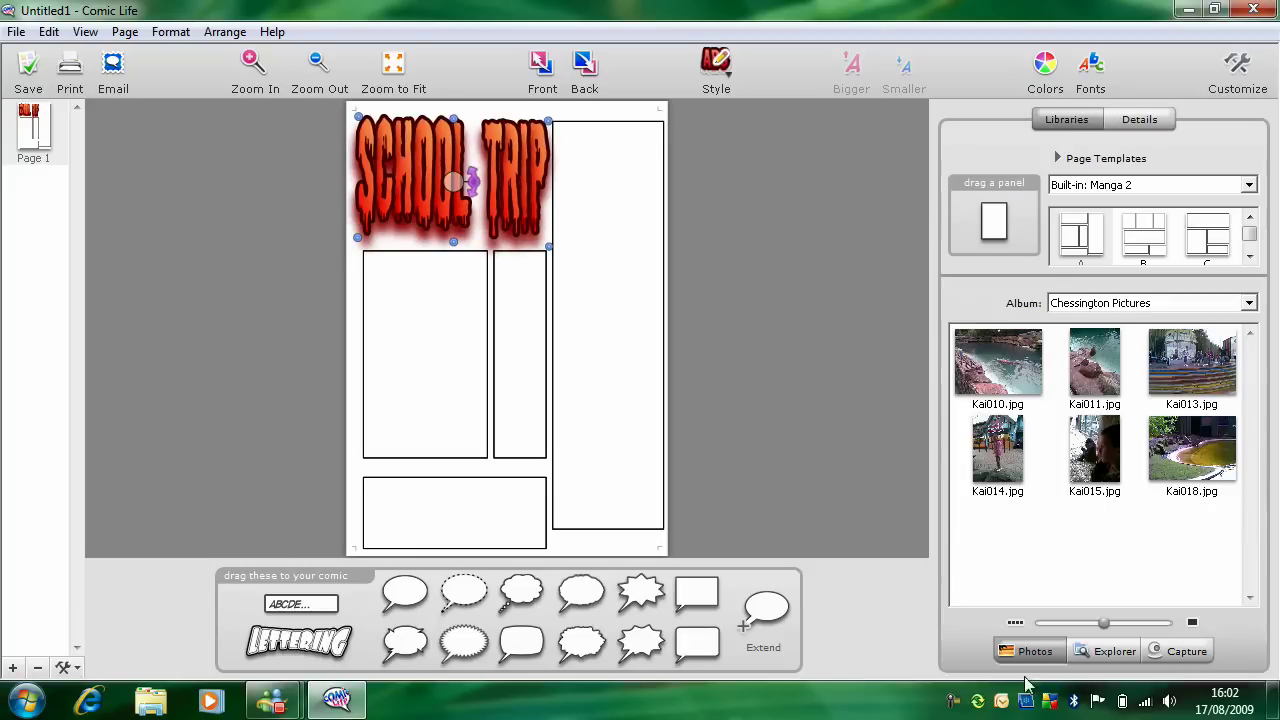
click(1088, 652)
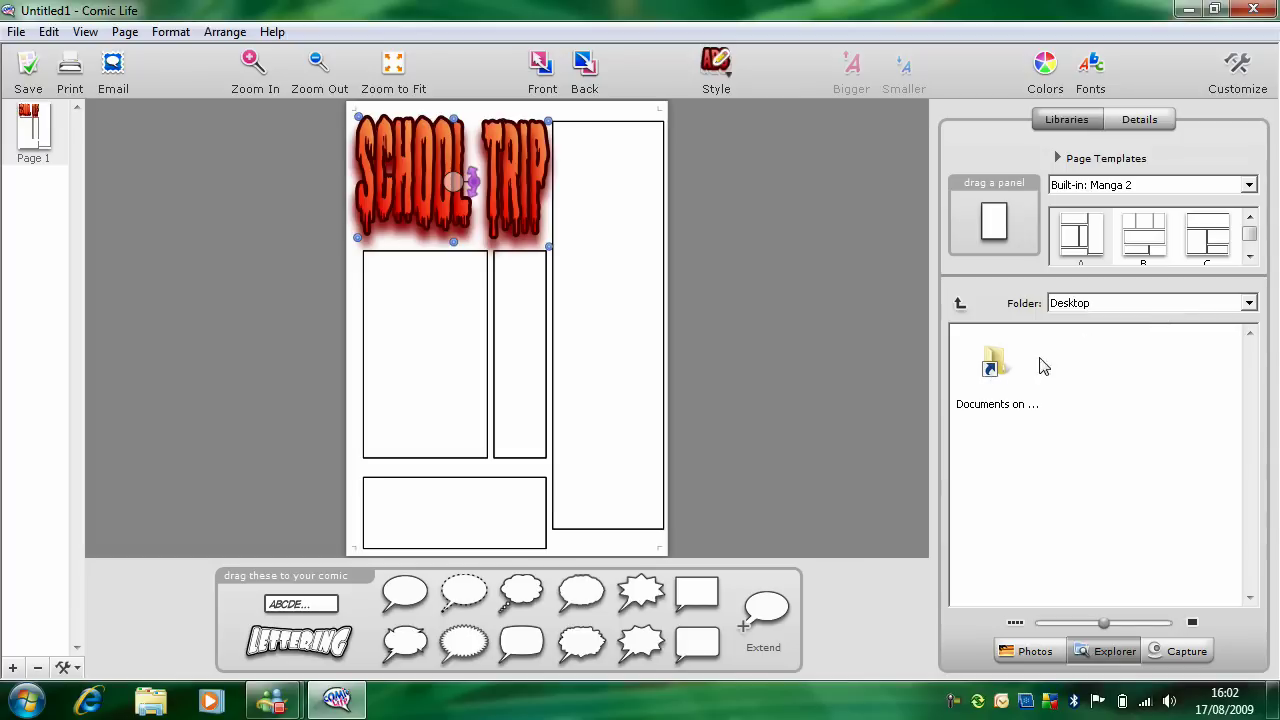
click(1228, 306)
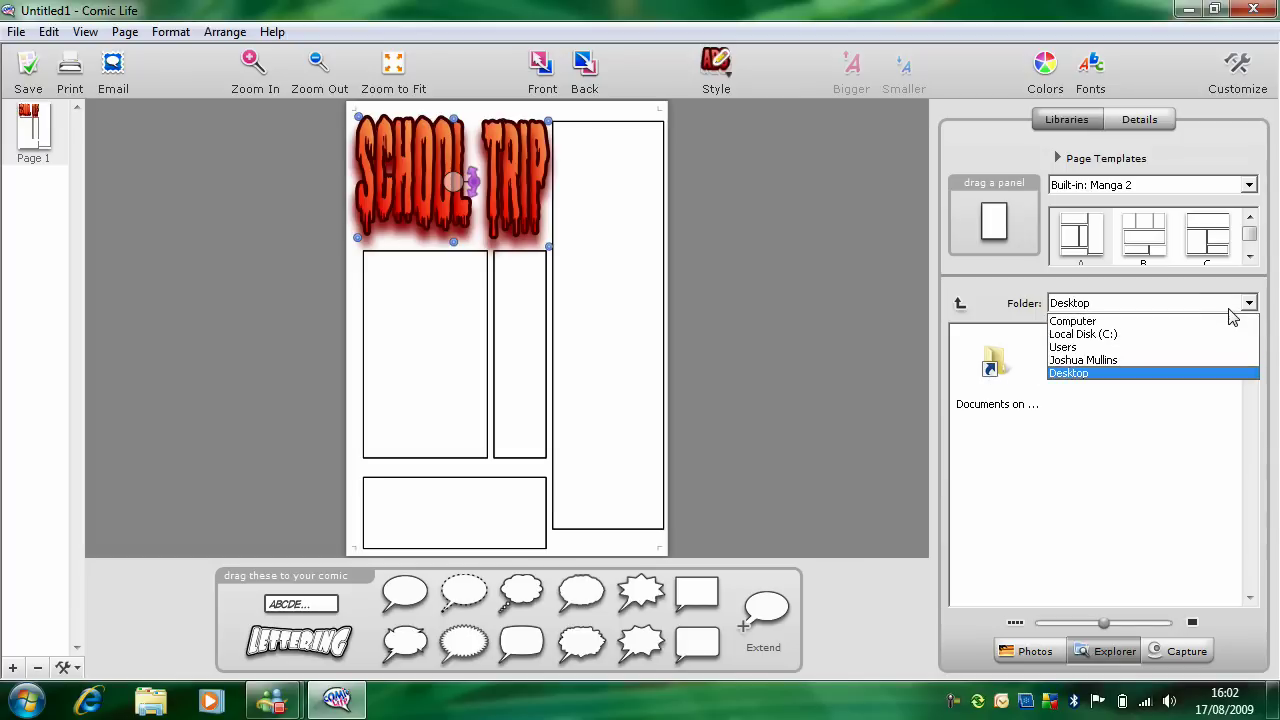
click(1130, 362)
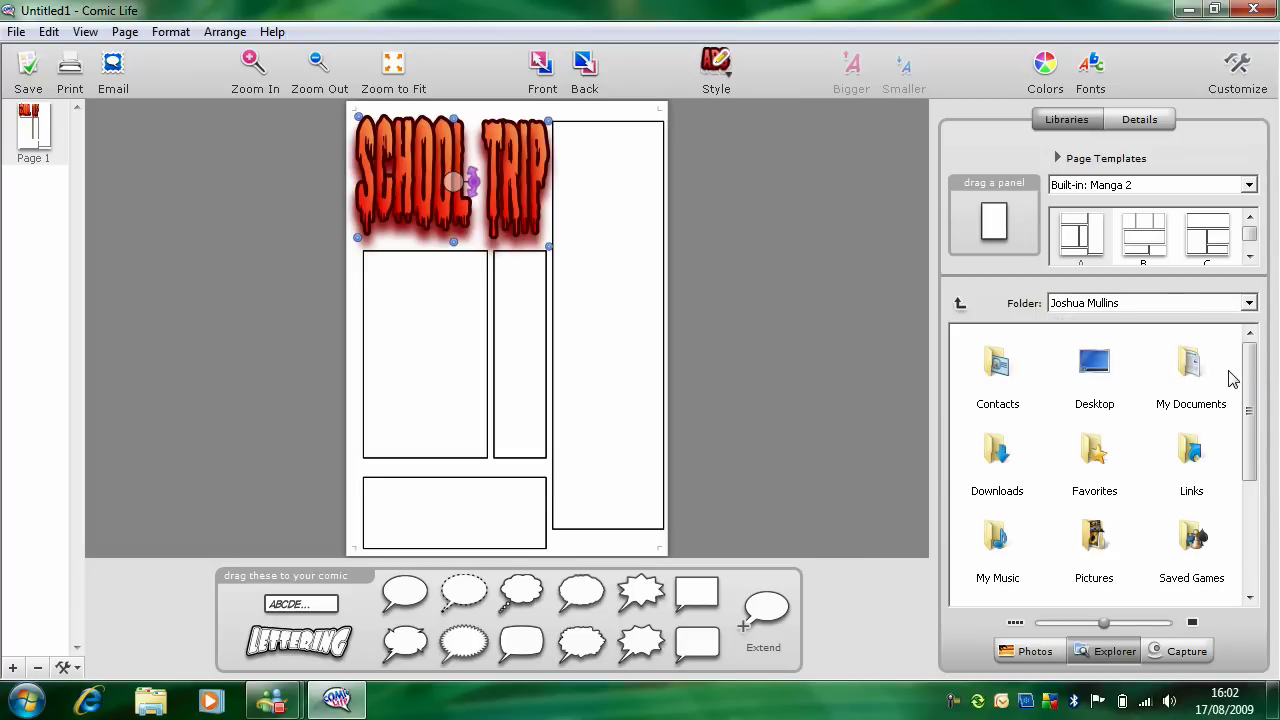
double_click(1100, 540)
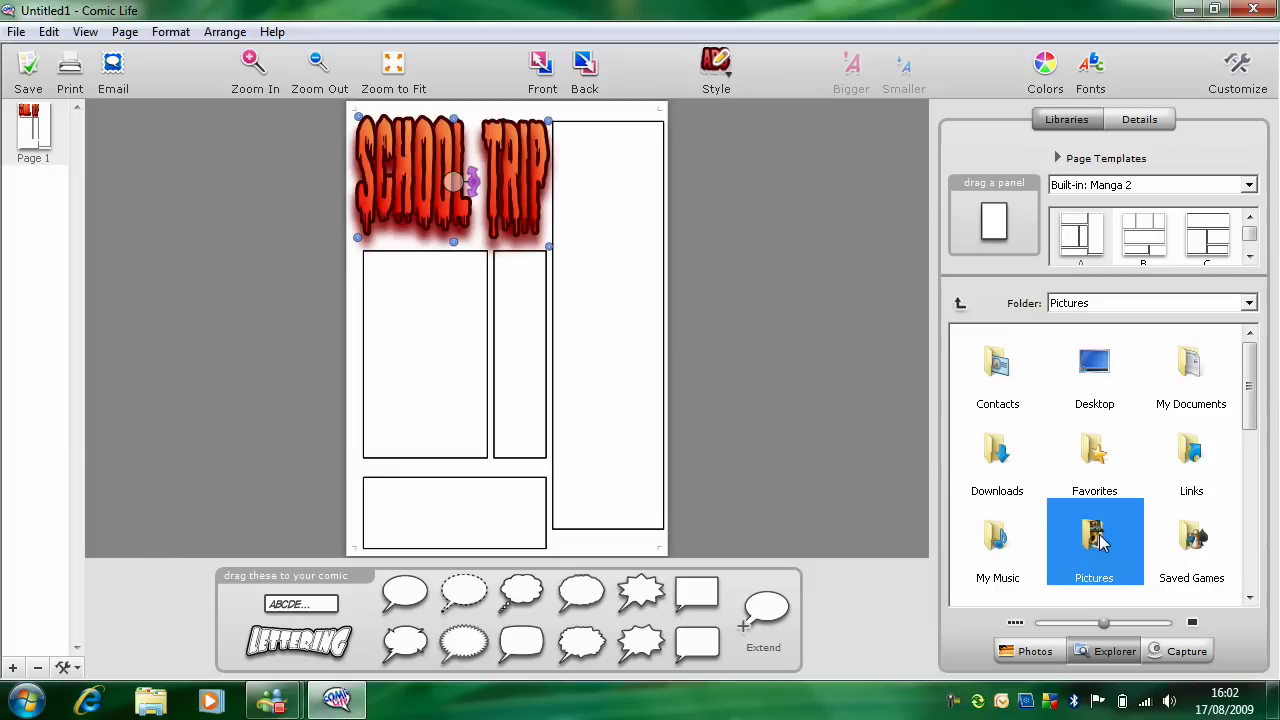
drag(1251, 371, 1254, 550)
double_click(990, 580)
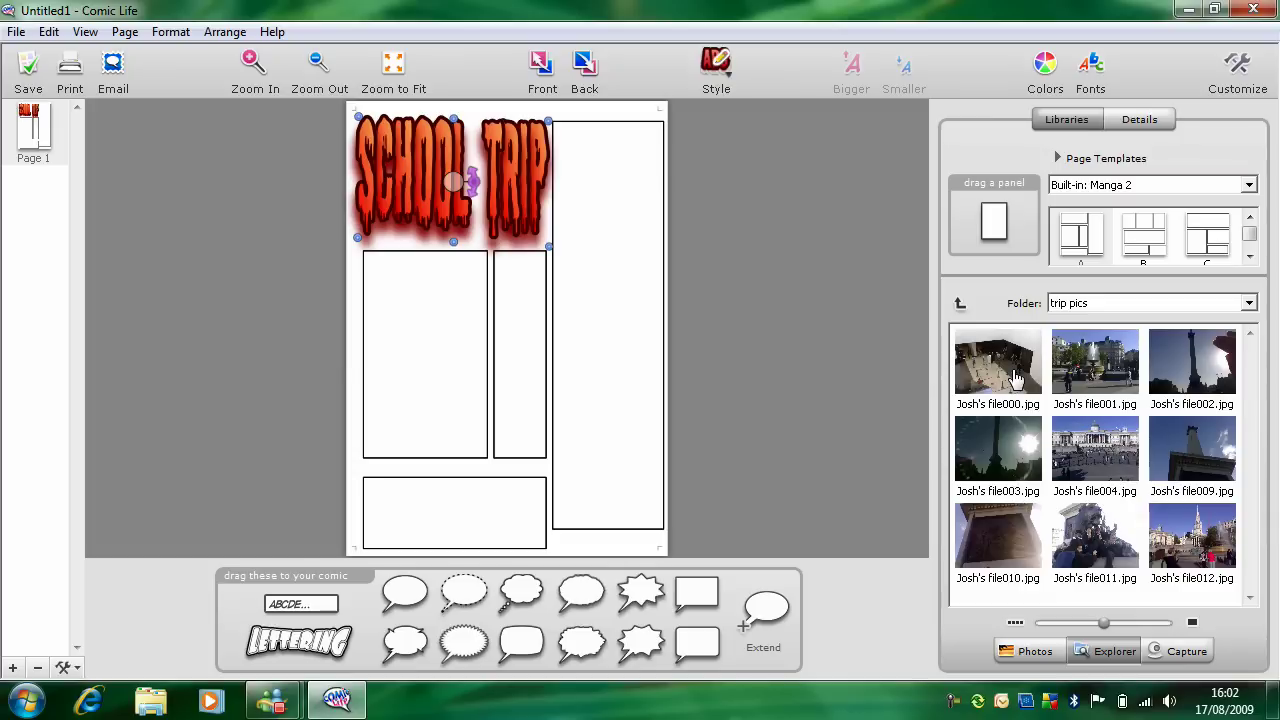
Place the column, lion group, plinth and fountain photos into panels, shrinking the fountain photo.
drag(1192, 362, 611, 338)
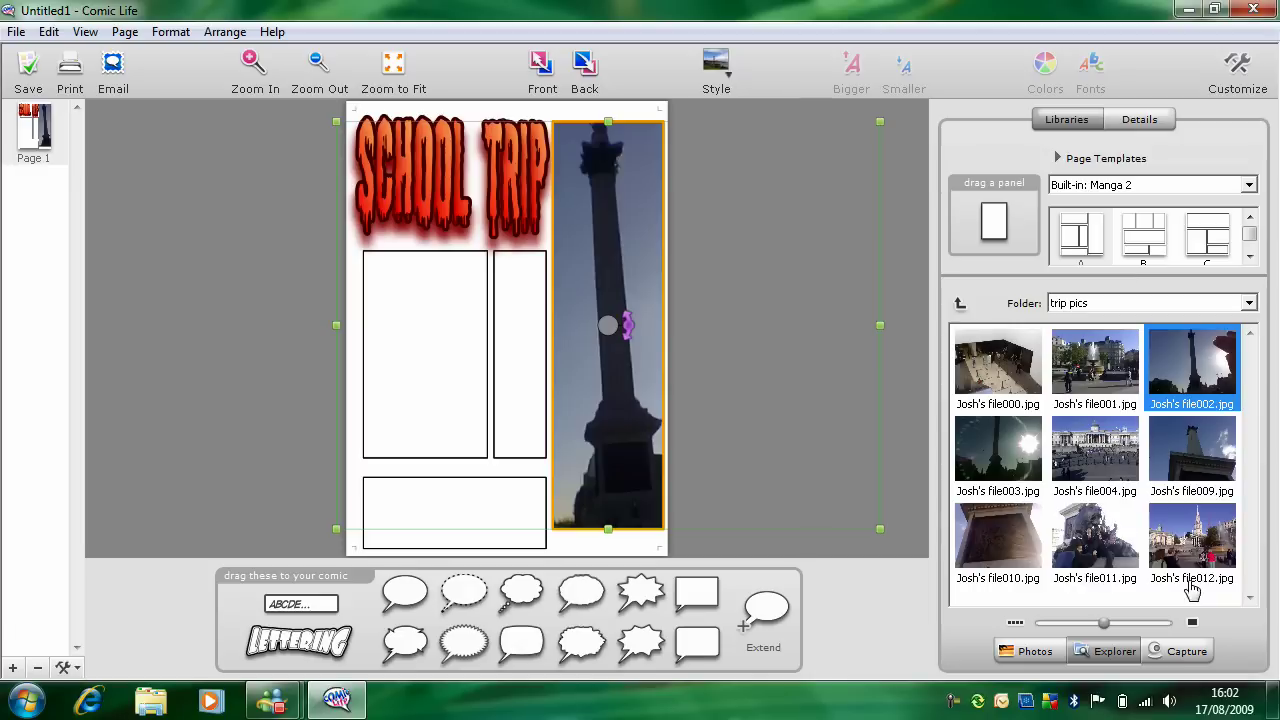
drag(1100, 540, 428, 388)
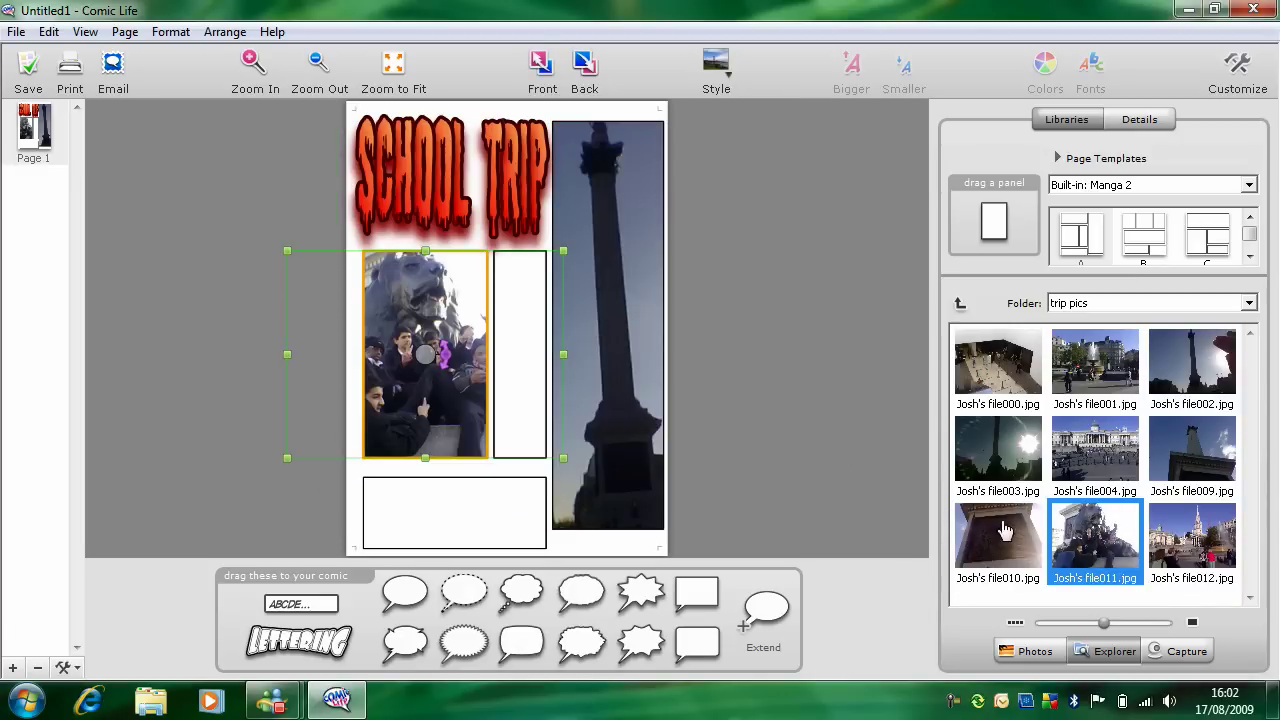
drag(1022, 540, 447, 514)
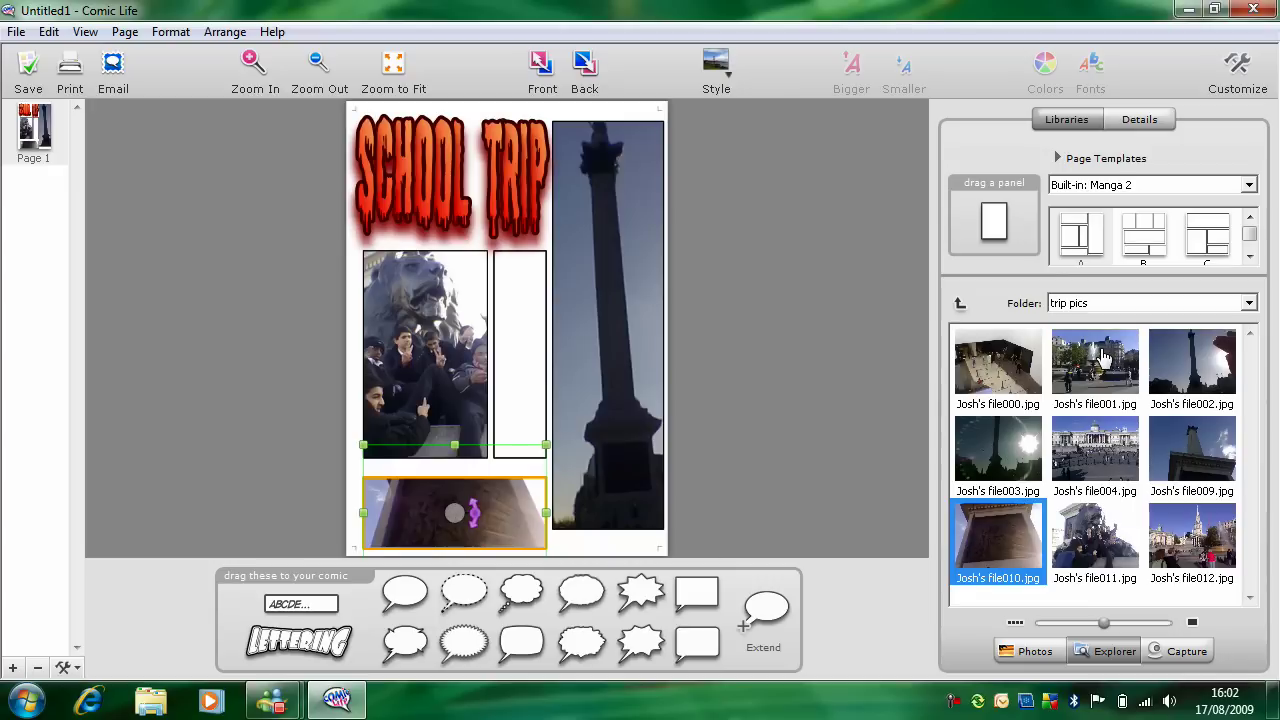
drag(1104, 356, 521, 349)
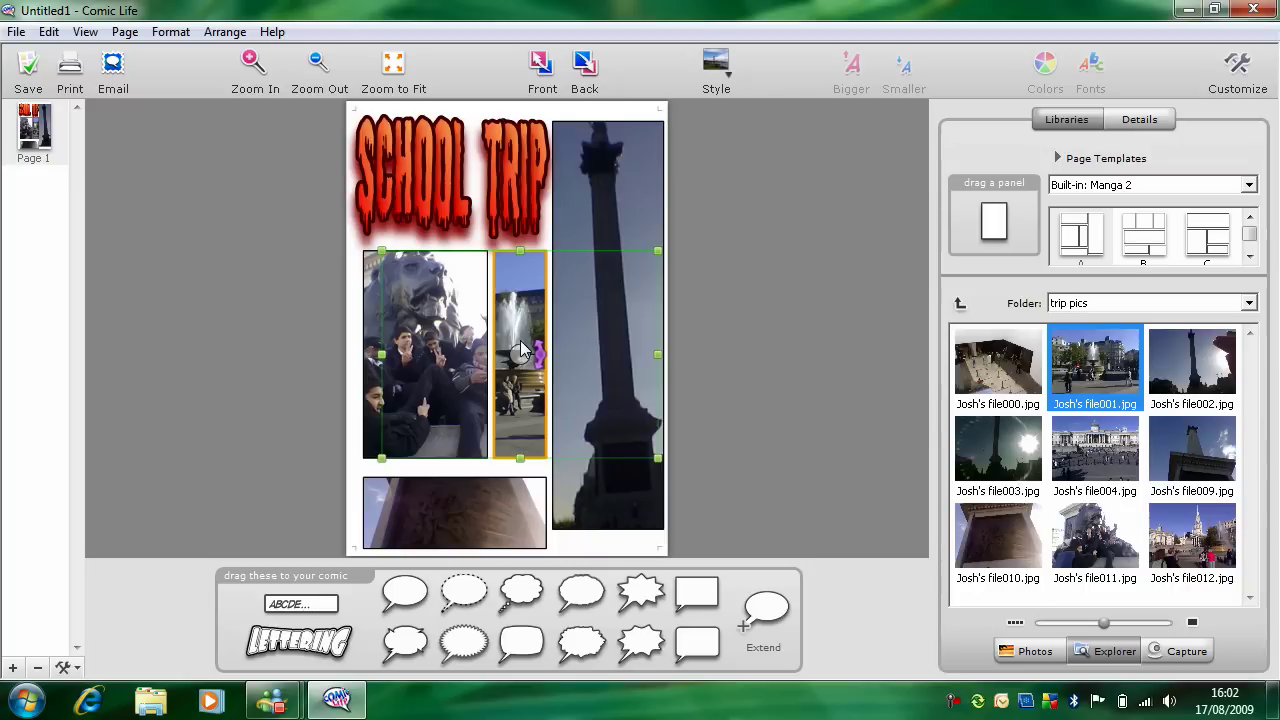
drag(659, 355, 691, 362)
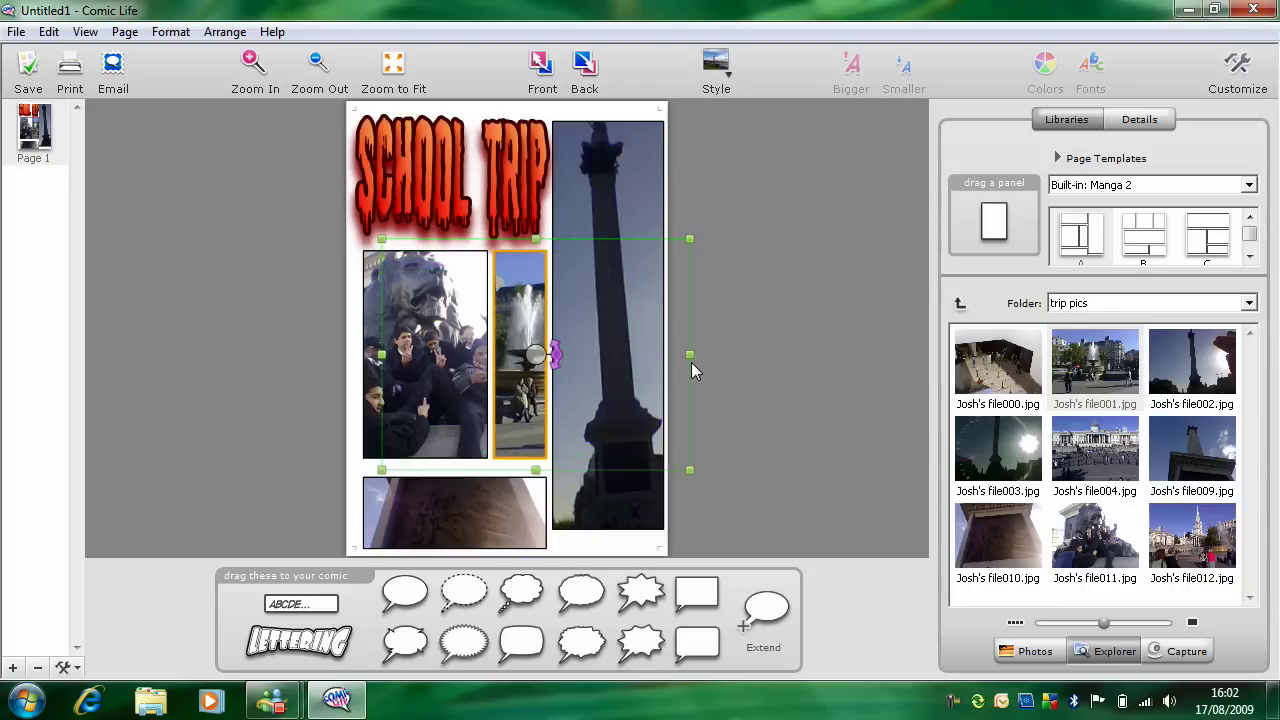
click(744, 390)
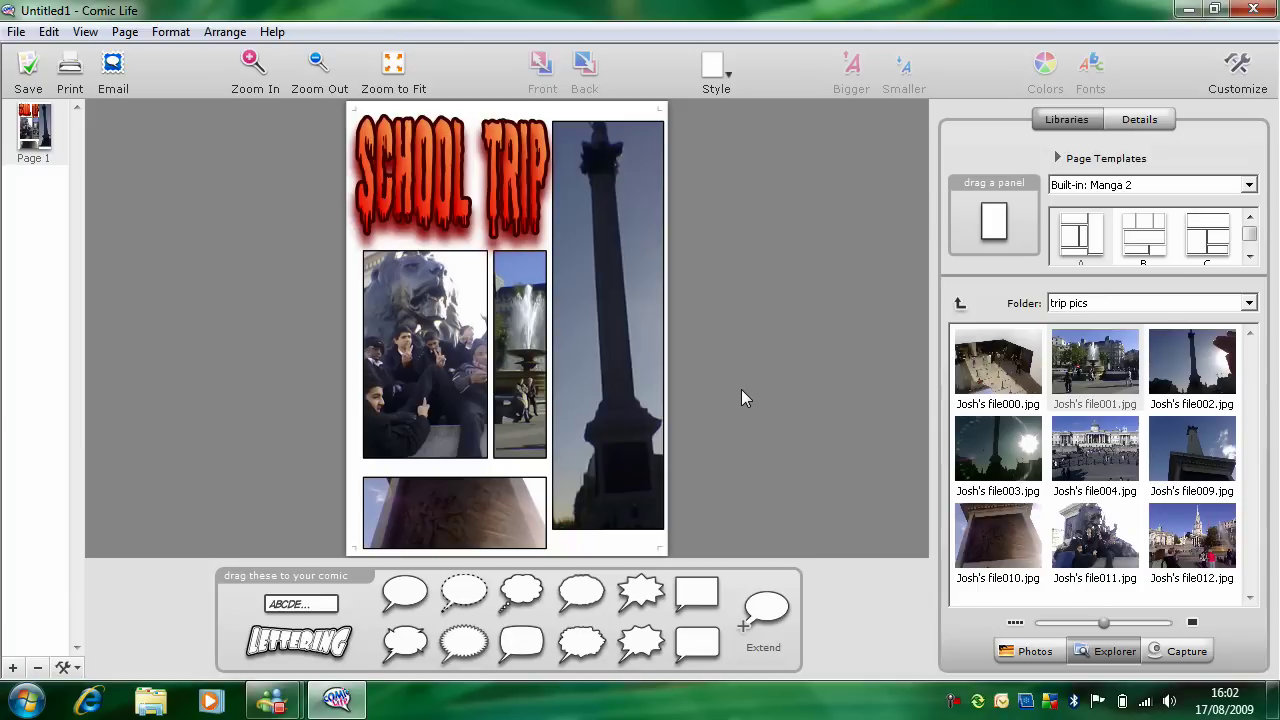
Filter the lion photo with Lime Criminal after trying Ugly in pink!? and a pencil style.
click(417, 360)
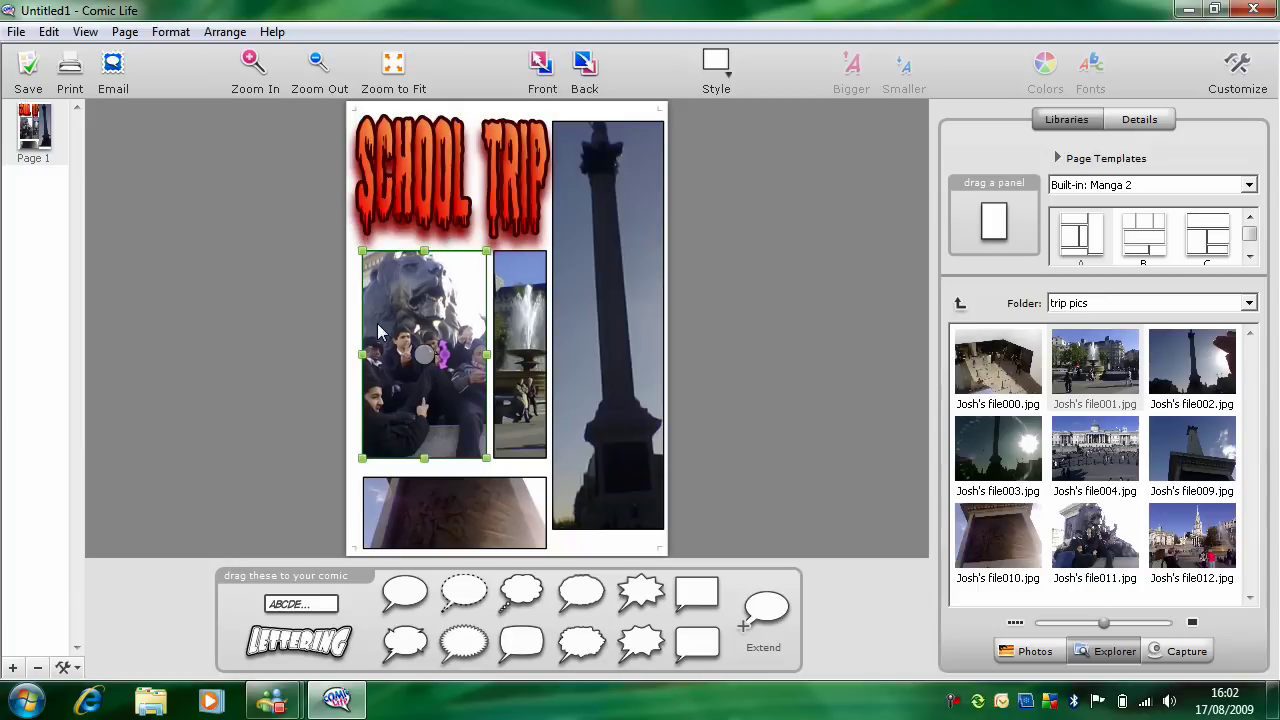
click(378, 333)
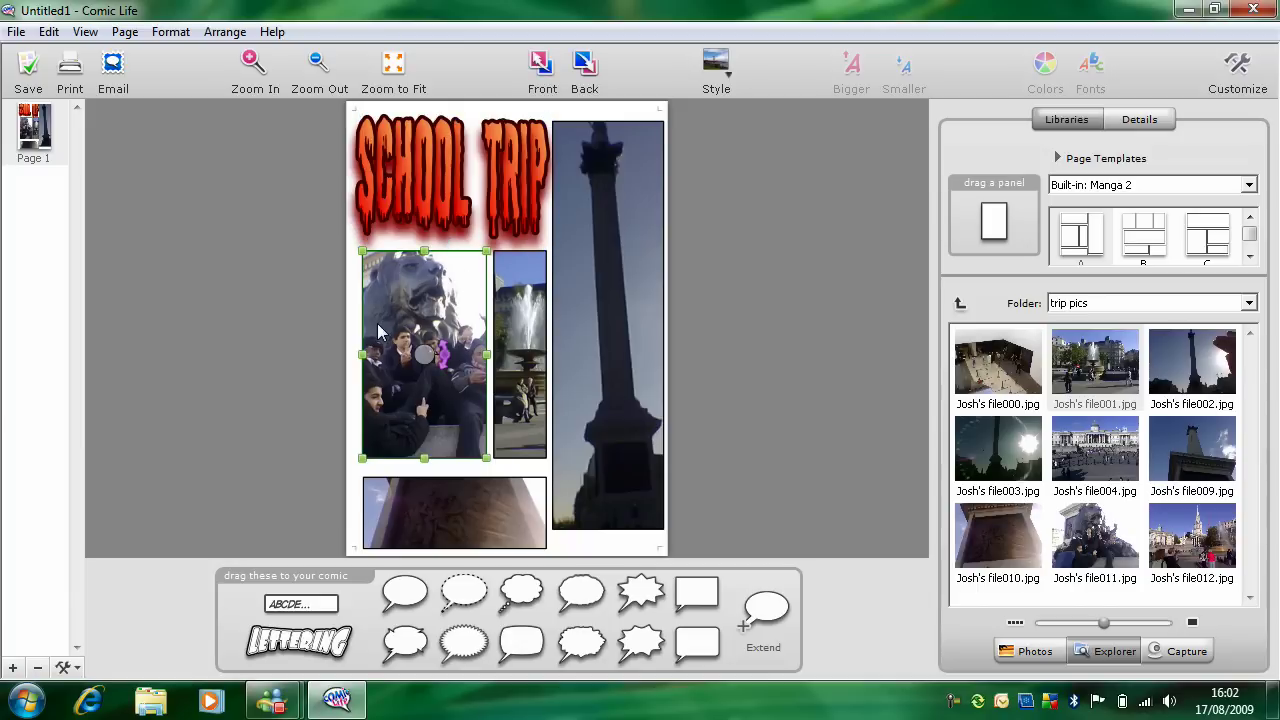
click(716, 66)
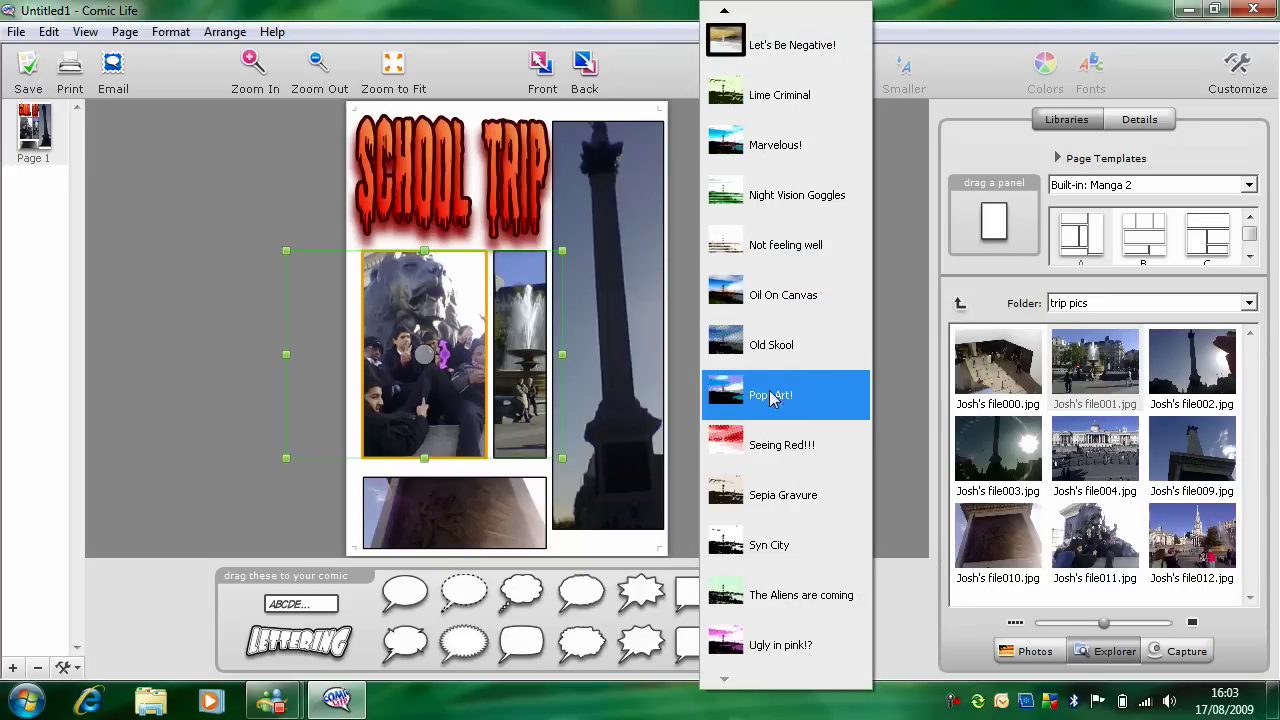
click(778, 668)
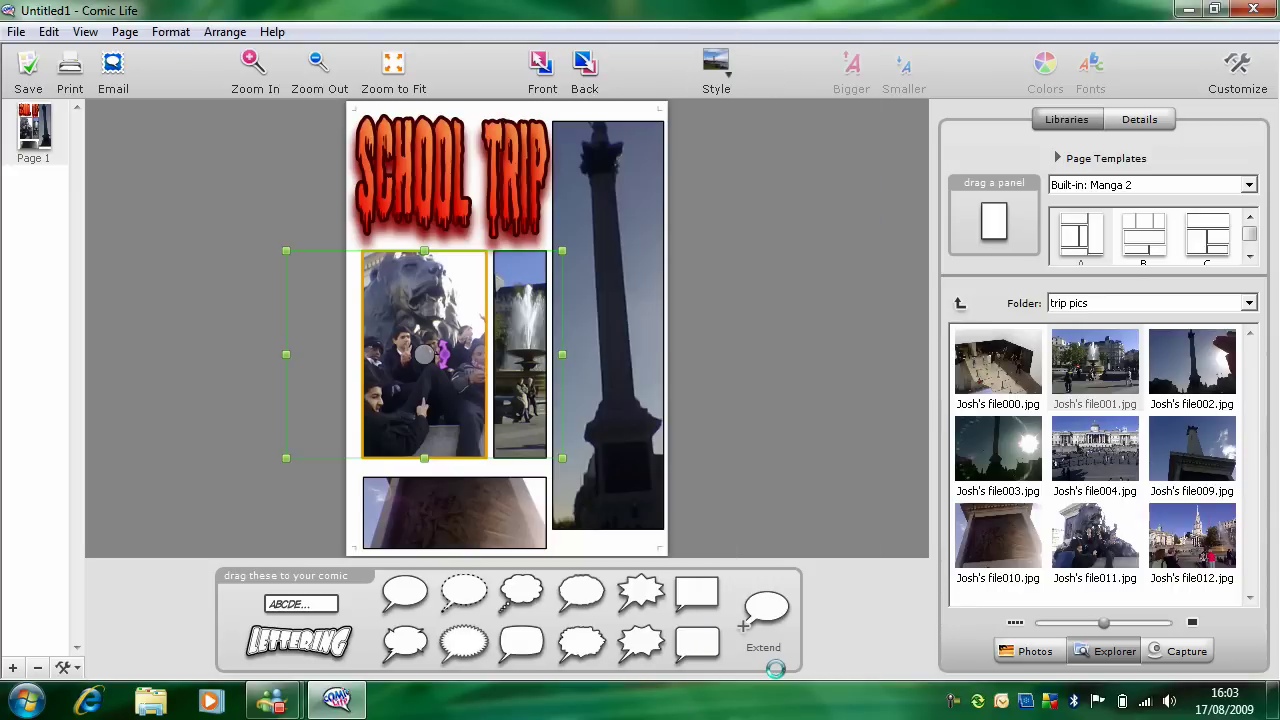
click(712, 78)
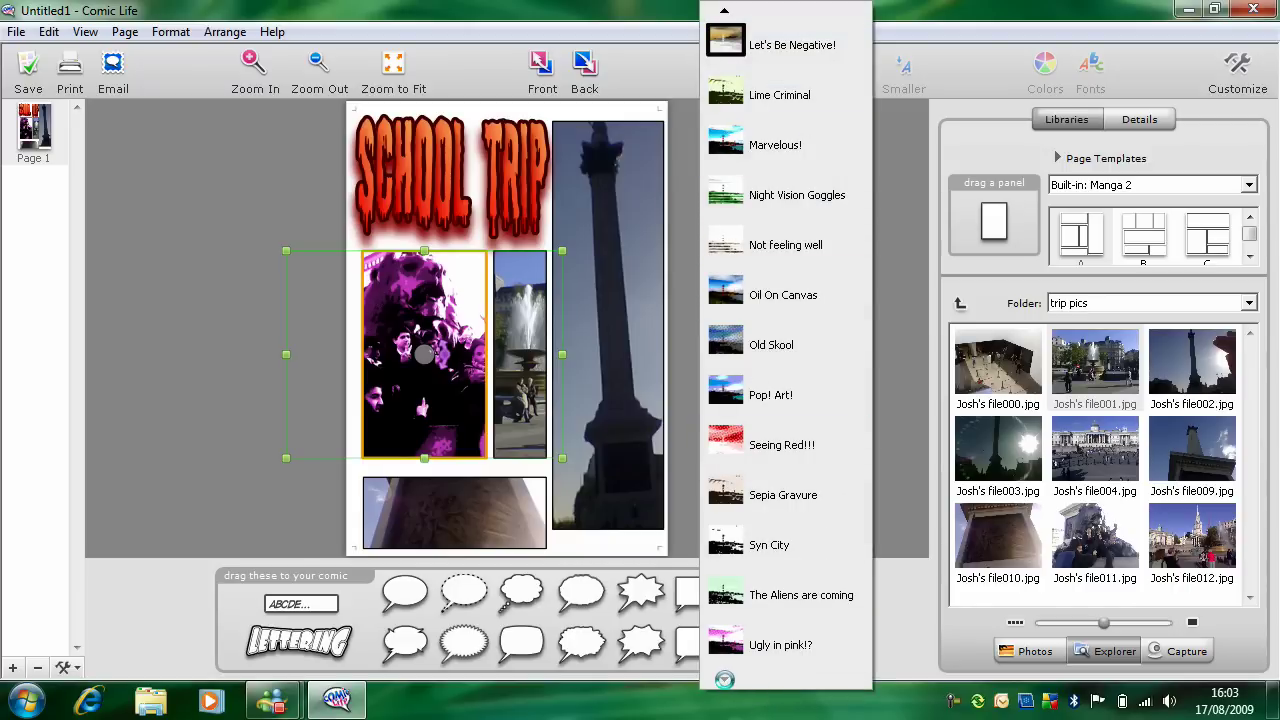
mouse_move(724, 10)
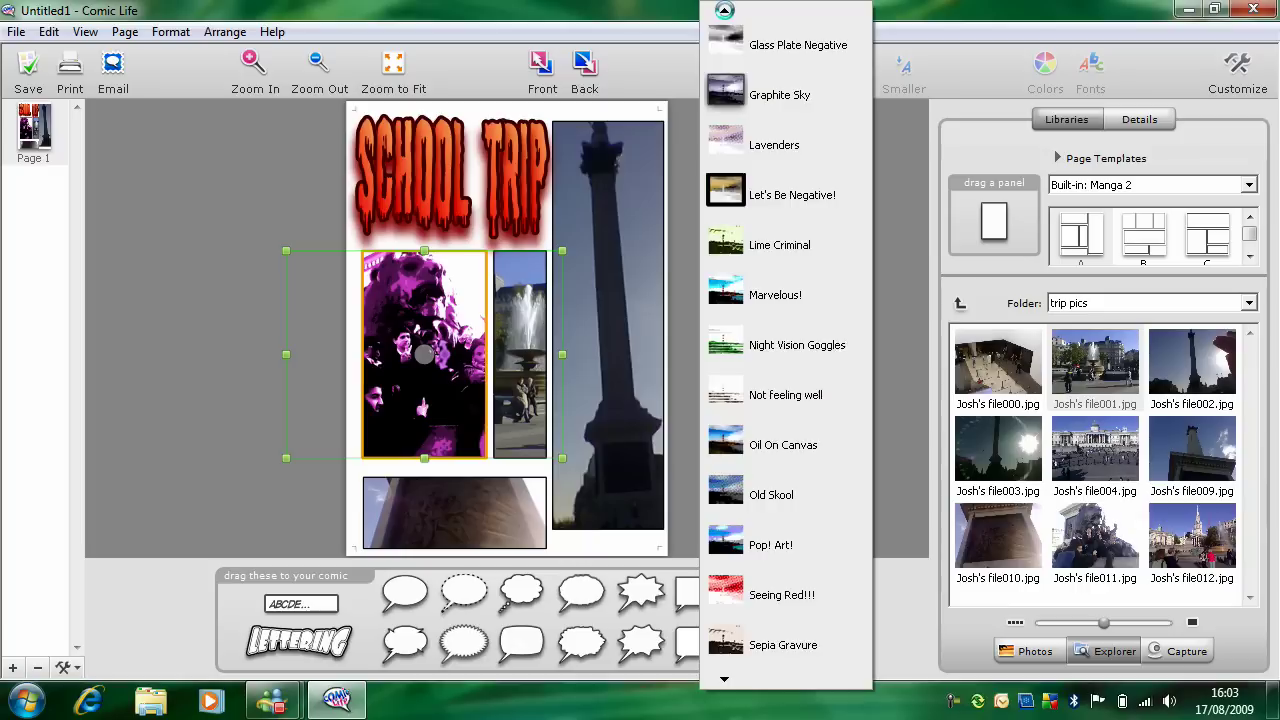
click(765, 145)
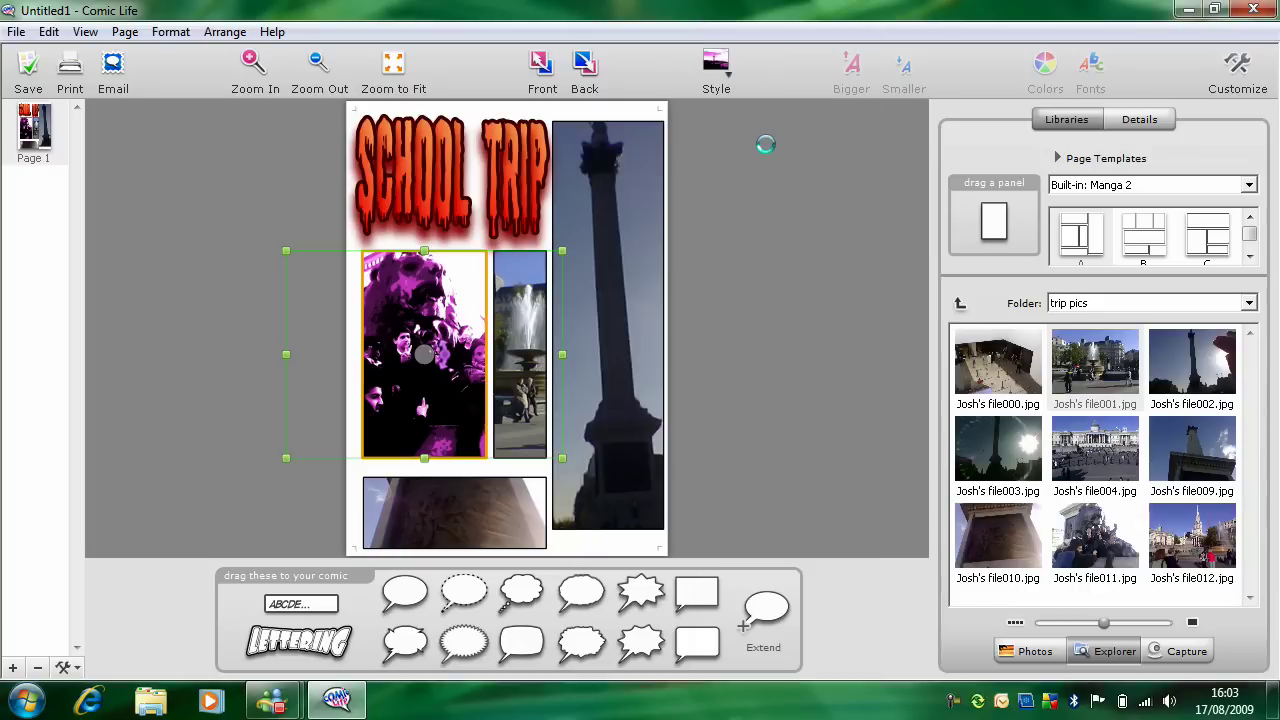
click(720, 70)
click(757, 291)
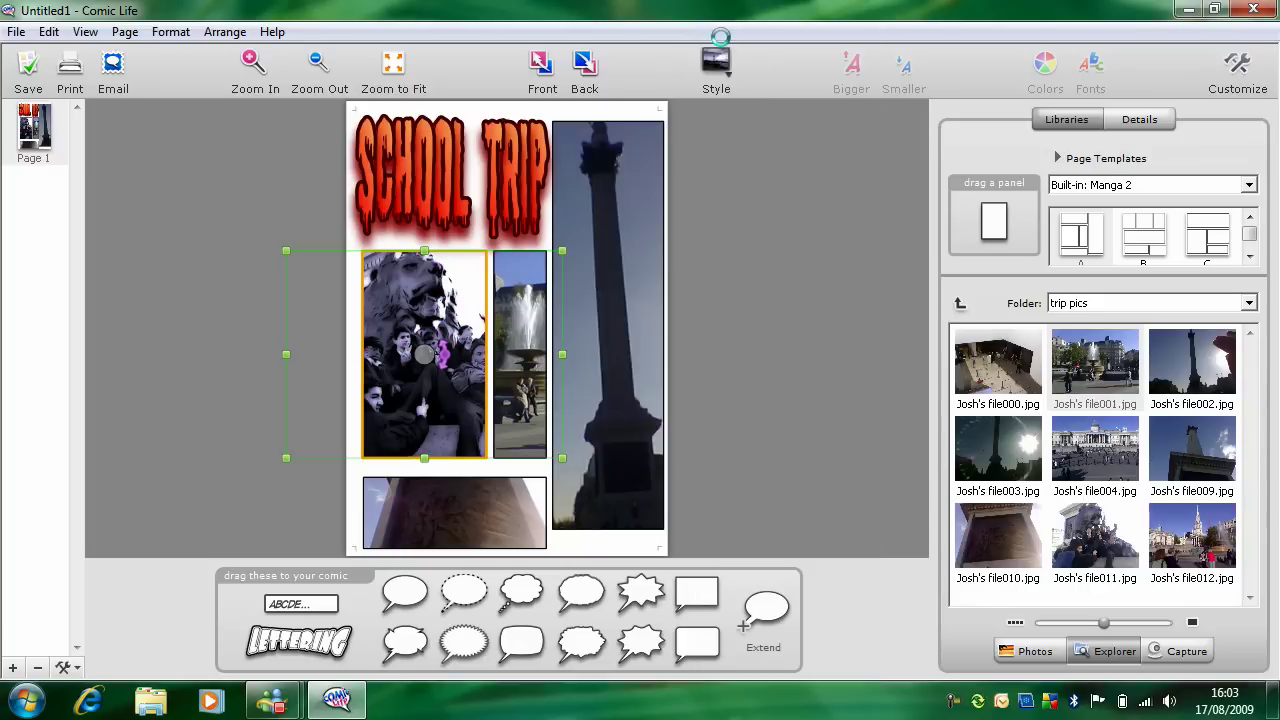
Apply the Lime Criminal filter to the bottom panel's photo.
click(530, 513)
click(718, 75)
click(780, 295)
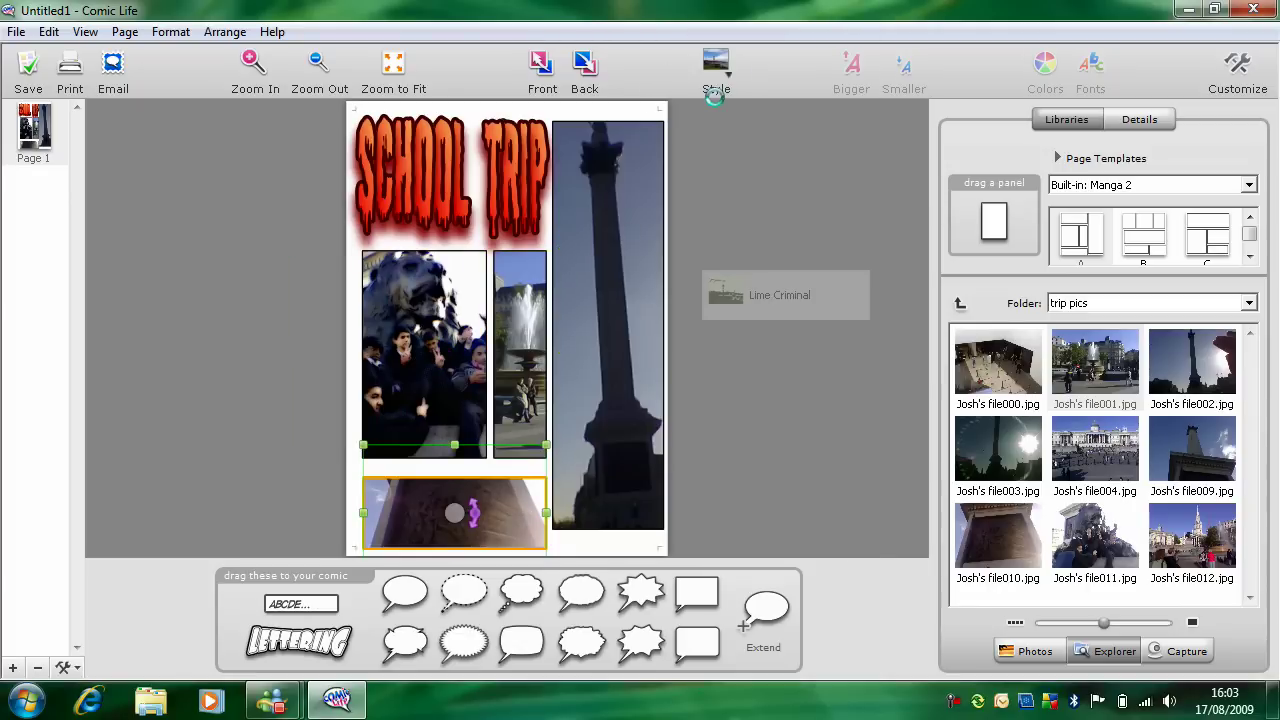
Apply the Marvelous! style to the tall column photo.
click(620, 410)
click(720, 85)
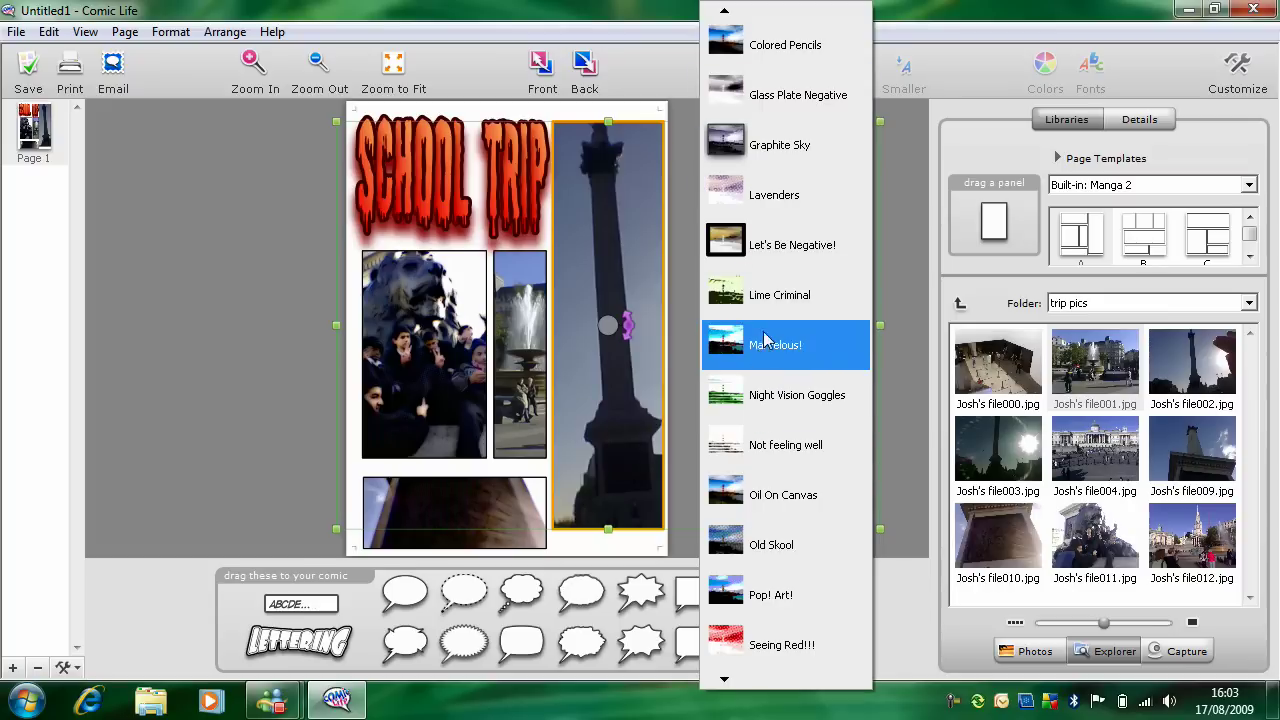
click(757, 47)
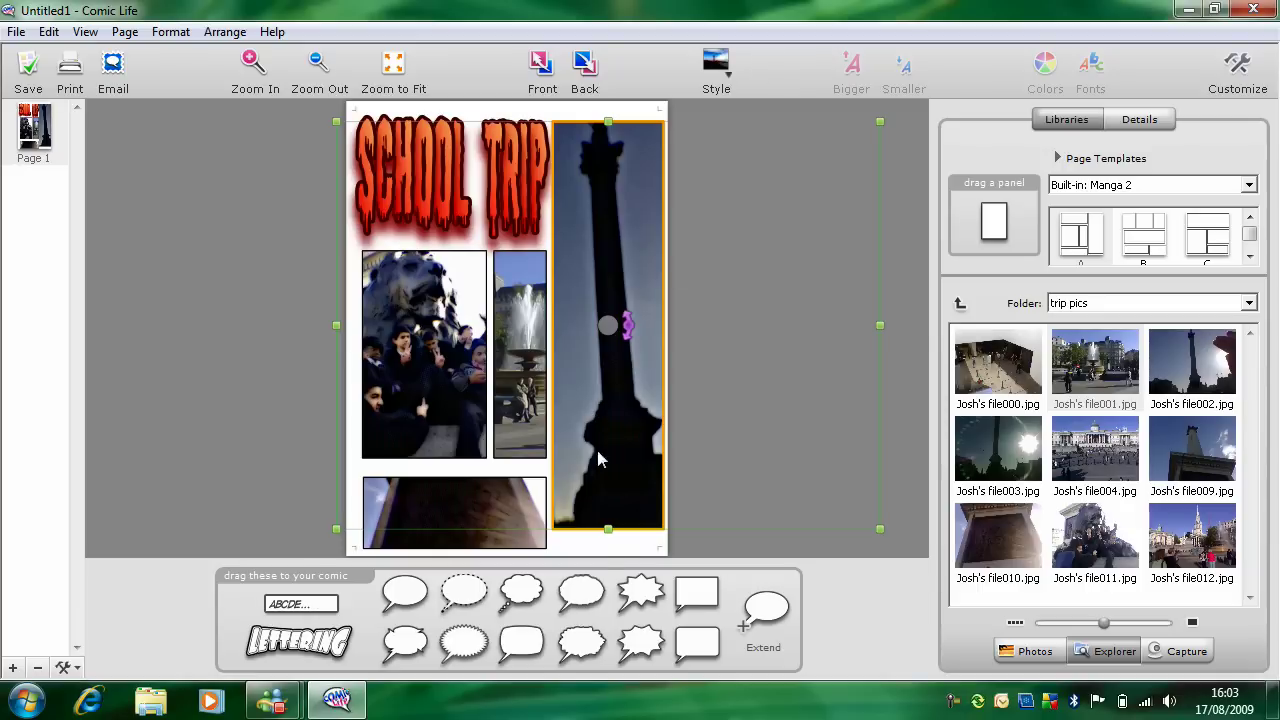
click(598, 540)
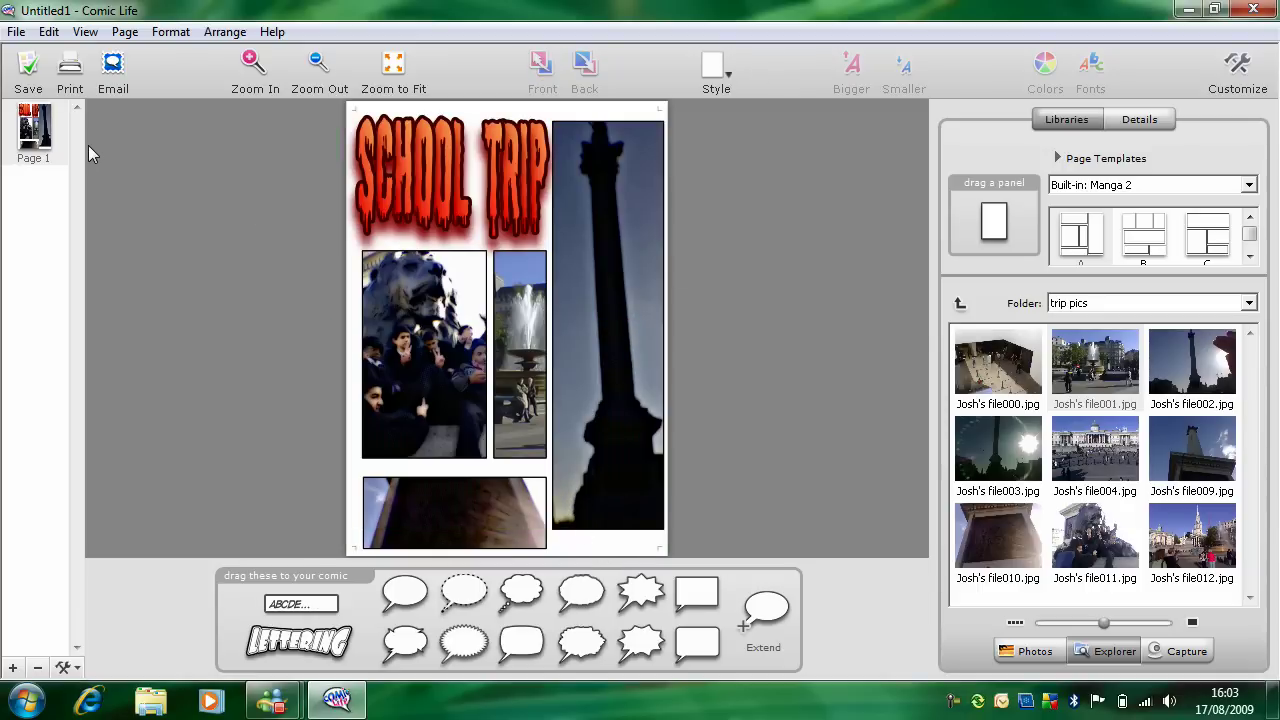
Add Page 2 via New Page like Current Page, then return to page 1.
click(125, 31)
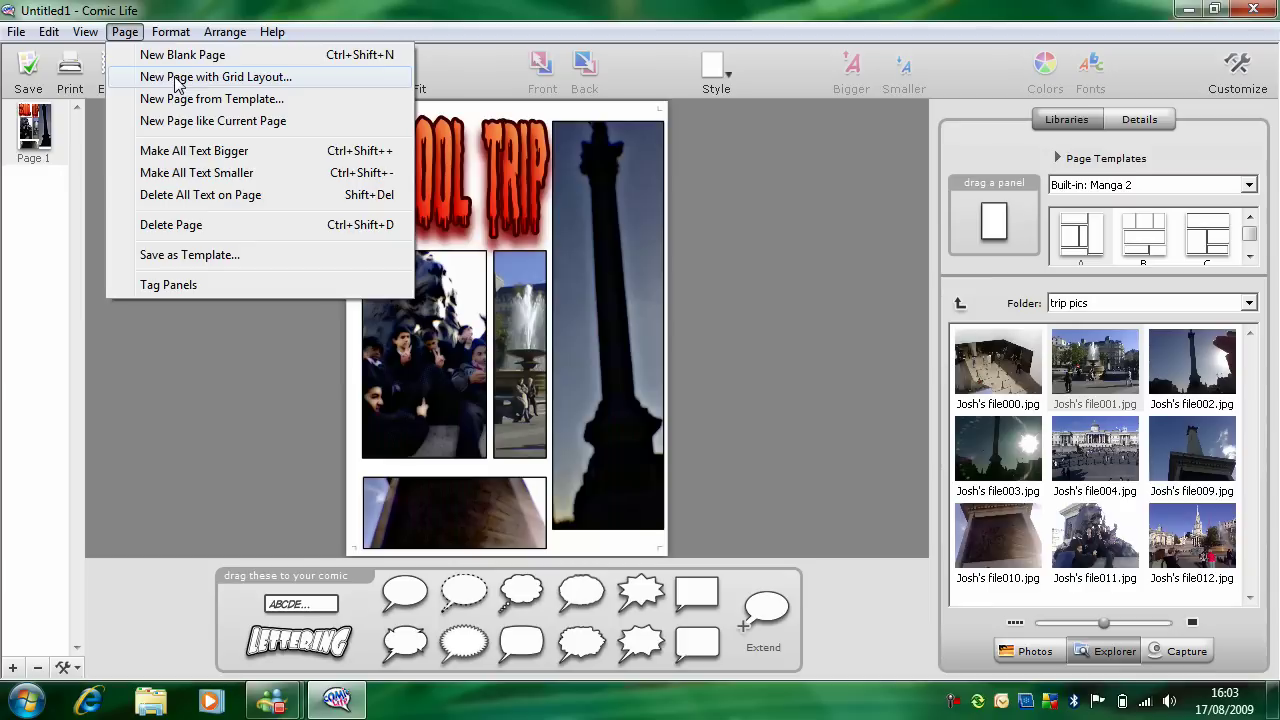
click(218, 121)
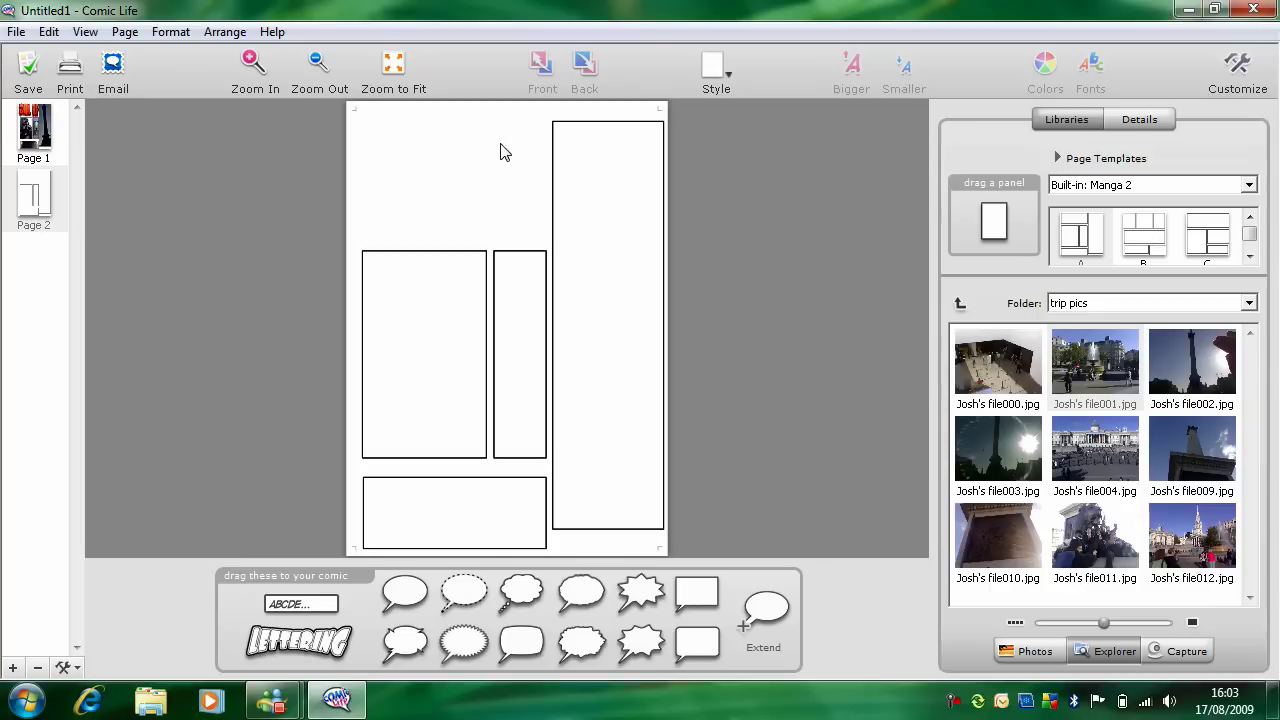
click(25, 138)
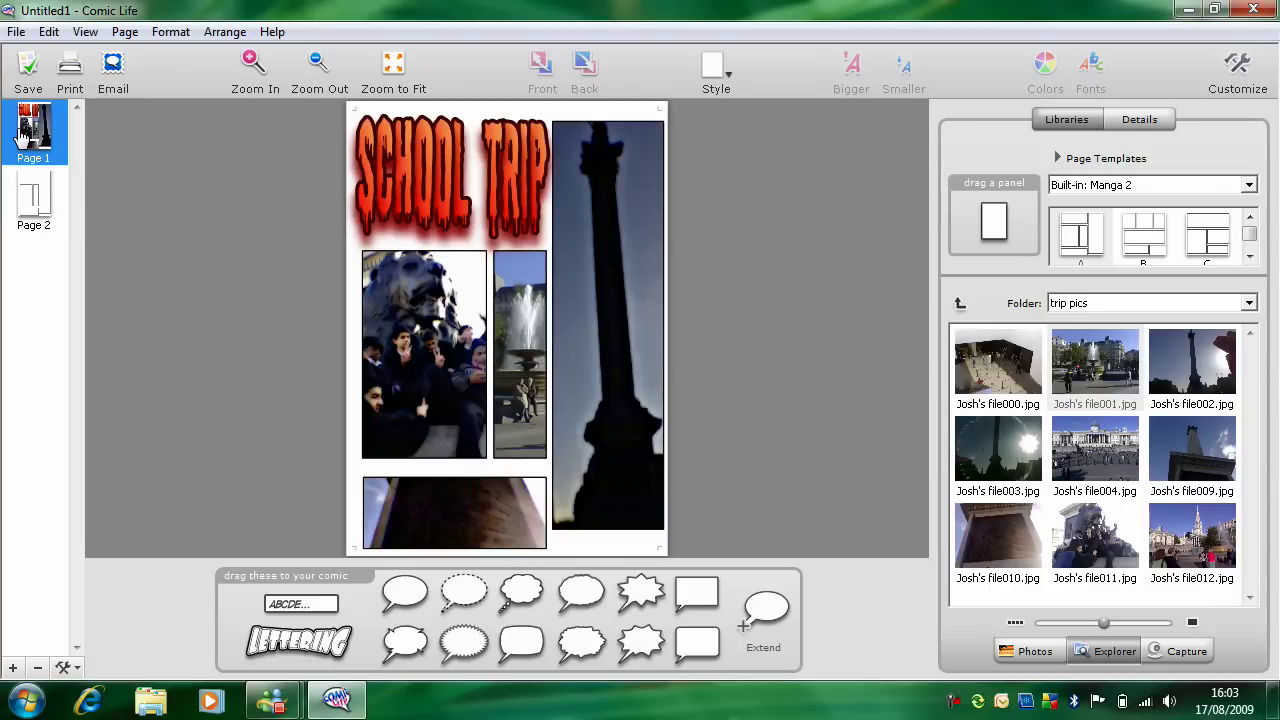
Export the pages as high-quality JPEG images named 'School Trip'.
click(16, 32)
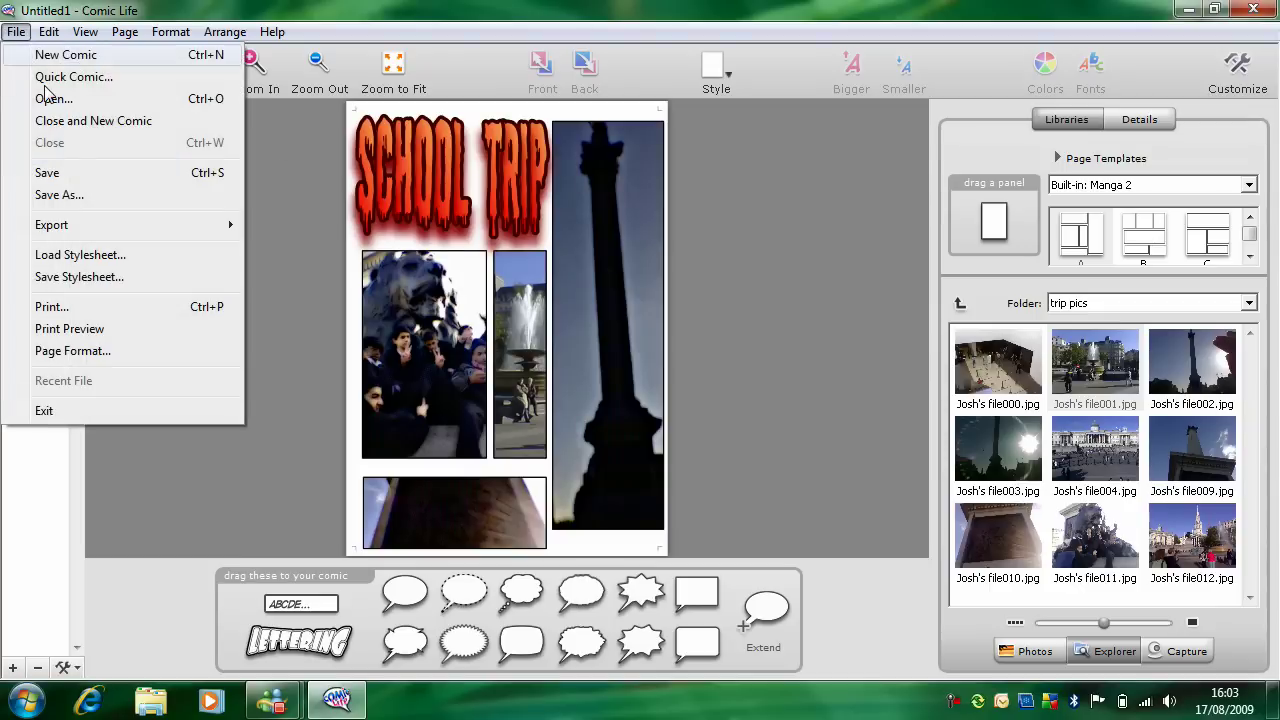
mouse_move(107, 233)
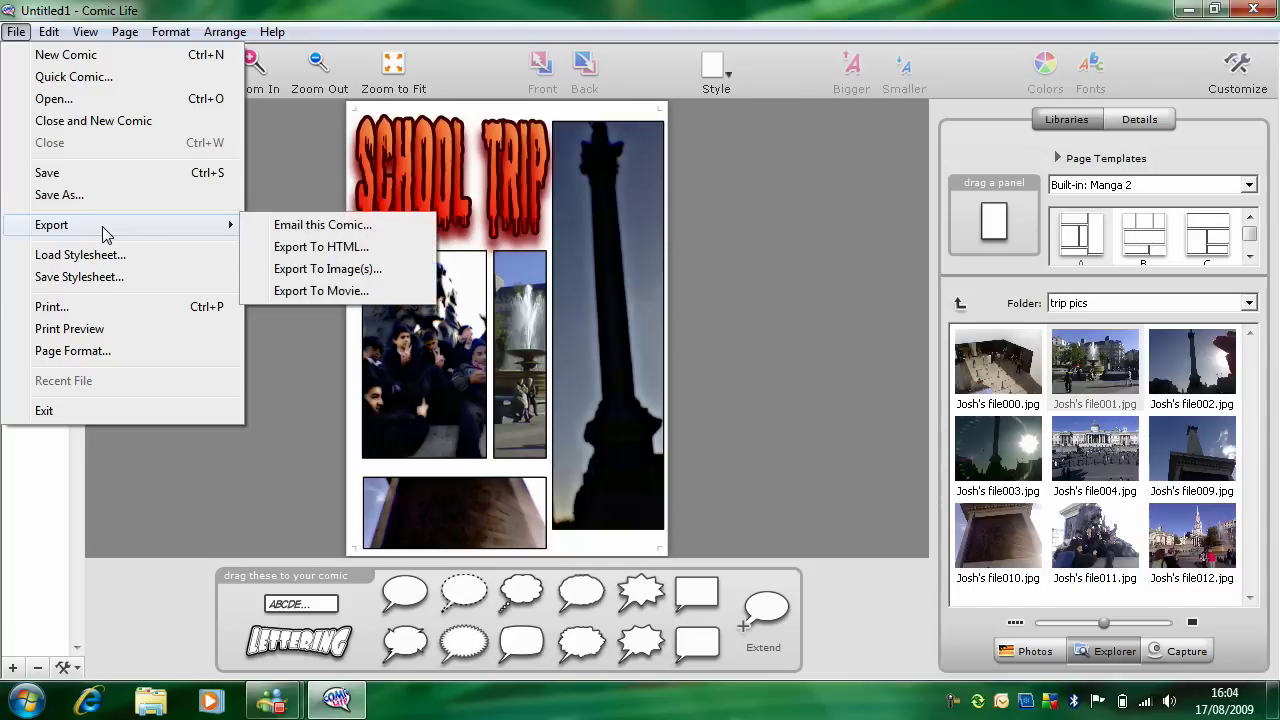
click(336, 274)
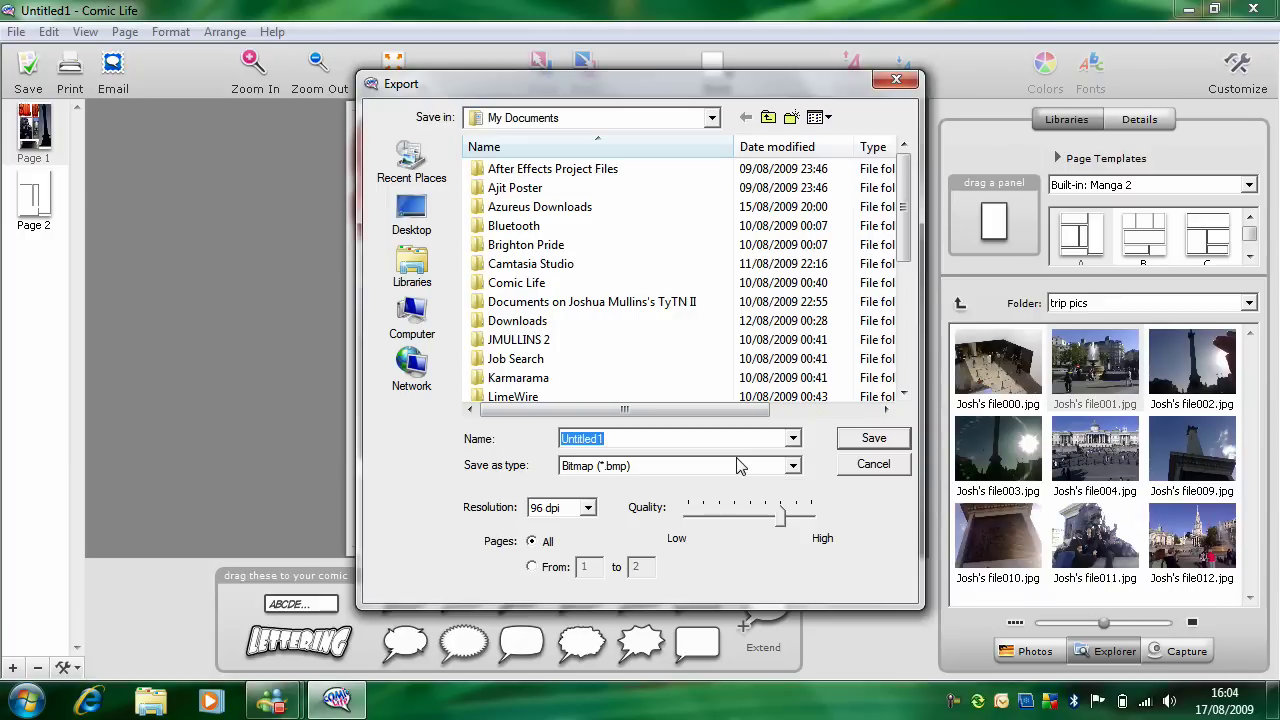
text(School Trip)
click(792, 466)
click(760, 500)
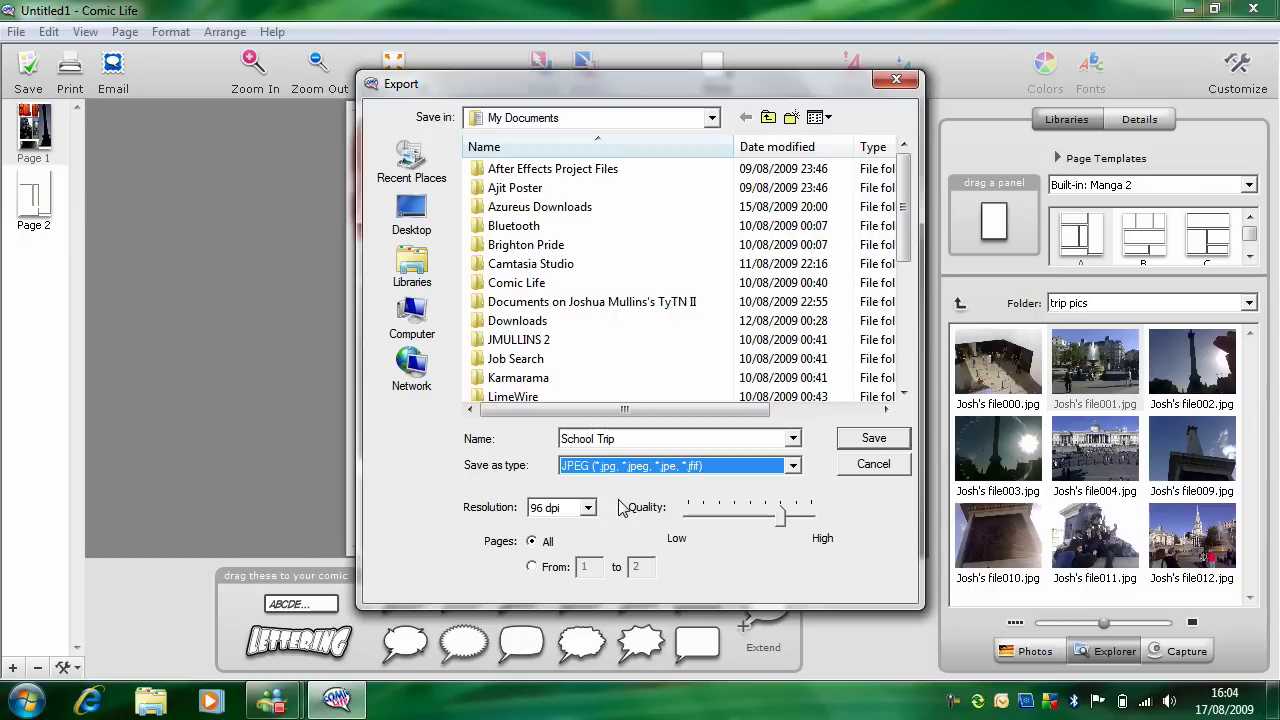
drag(784, 520, 838, 527)
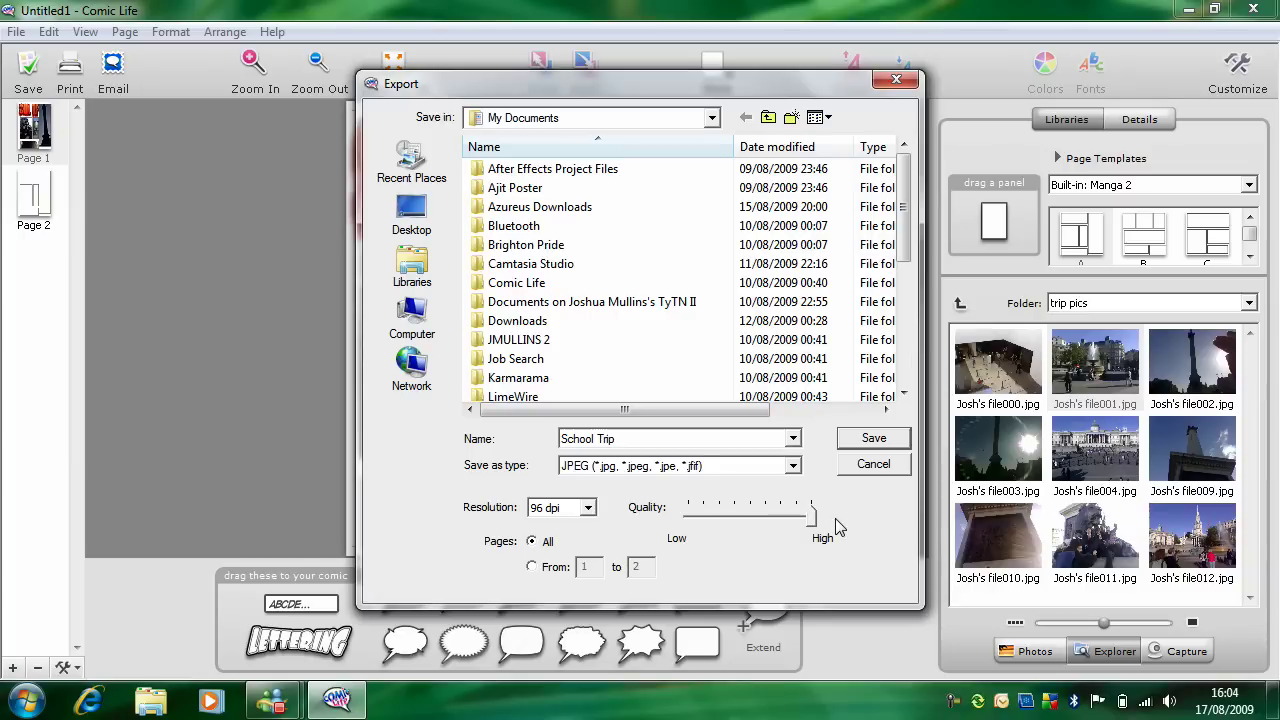
click(870, 442)
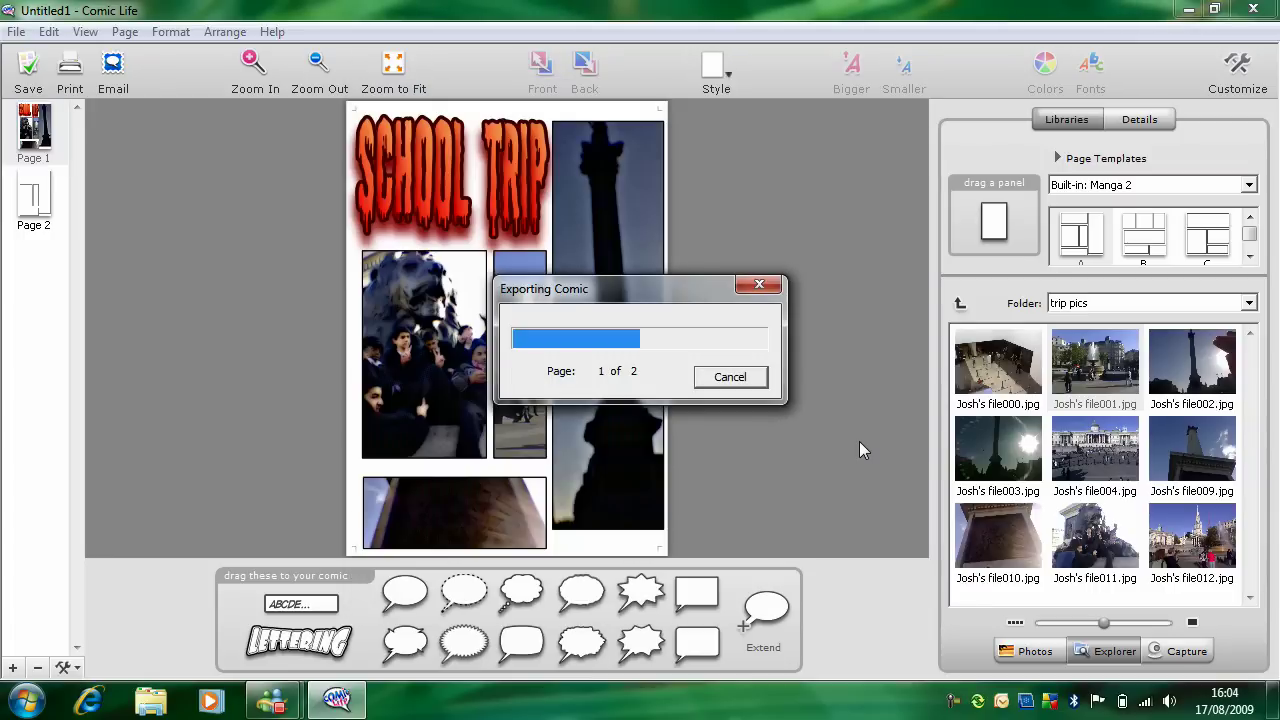
Minimize Comic Life and open Windows Explorer to the Documents library.
click(1188, 9)
right_click(150, 700)
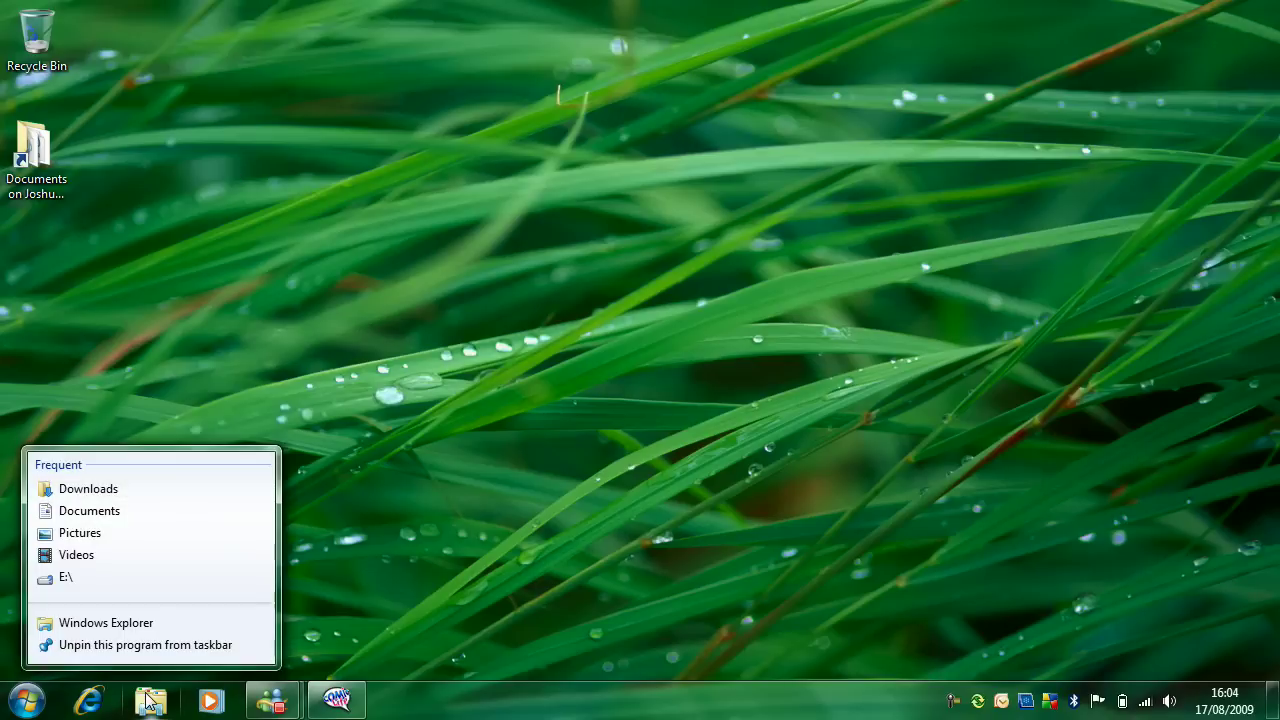
click(56, 538)
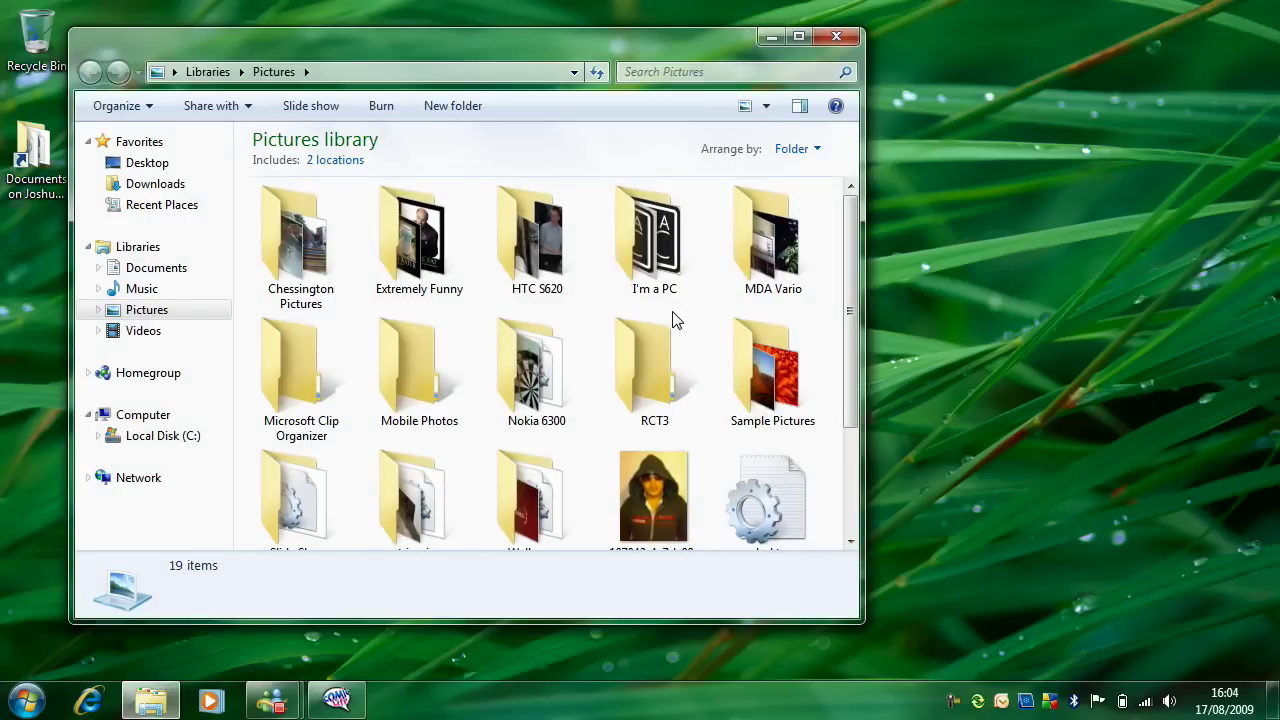
drag(851, 240, 856, 357)
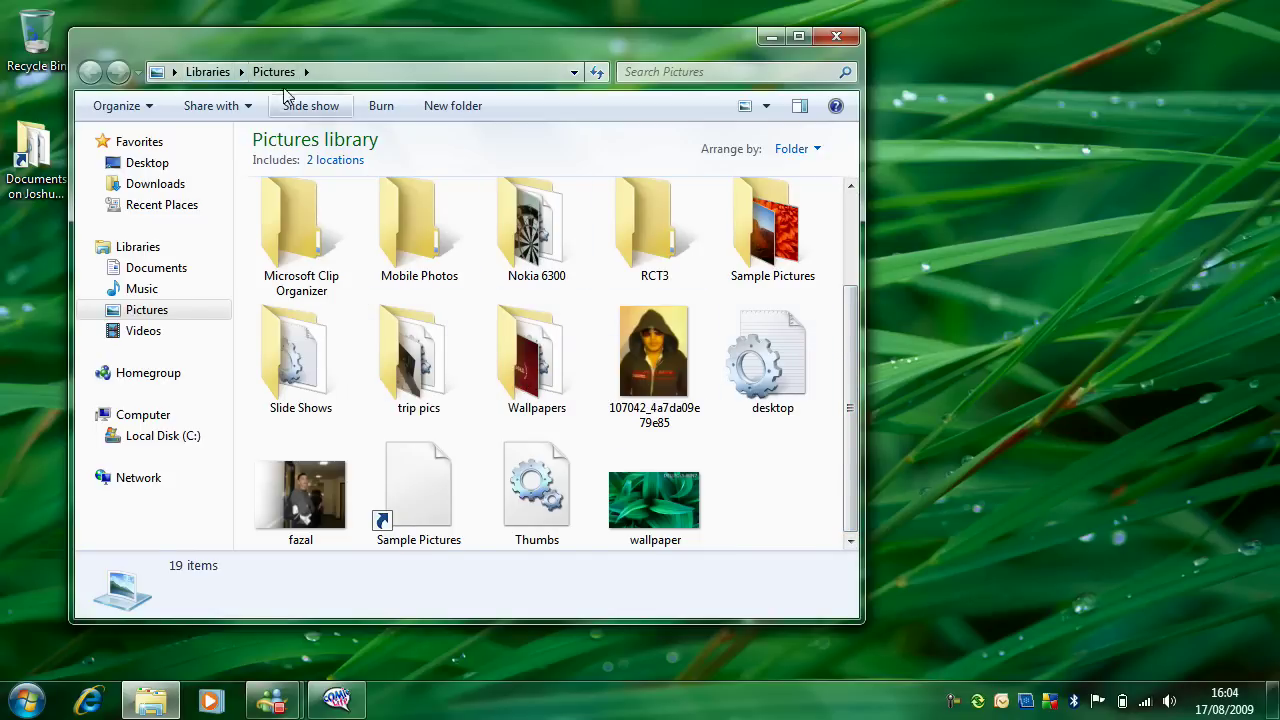
click(243, 73)
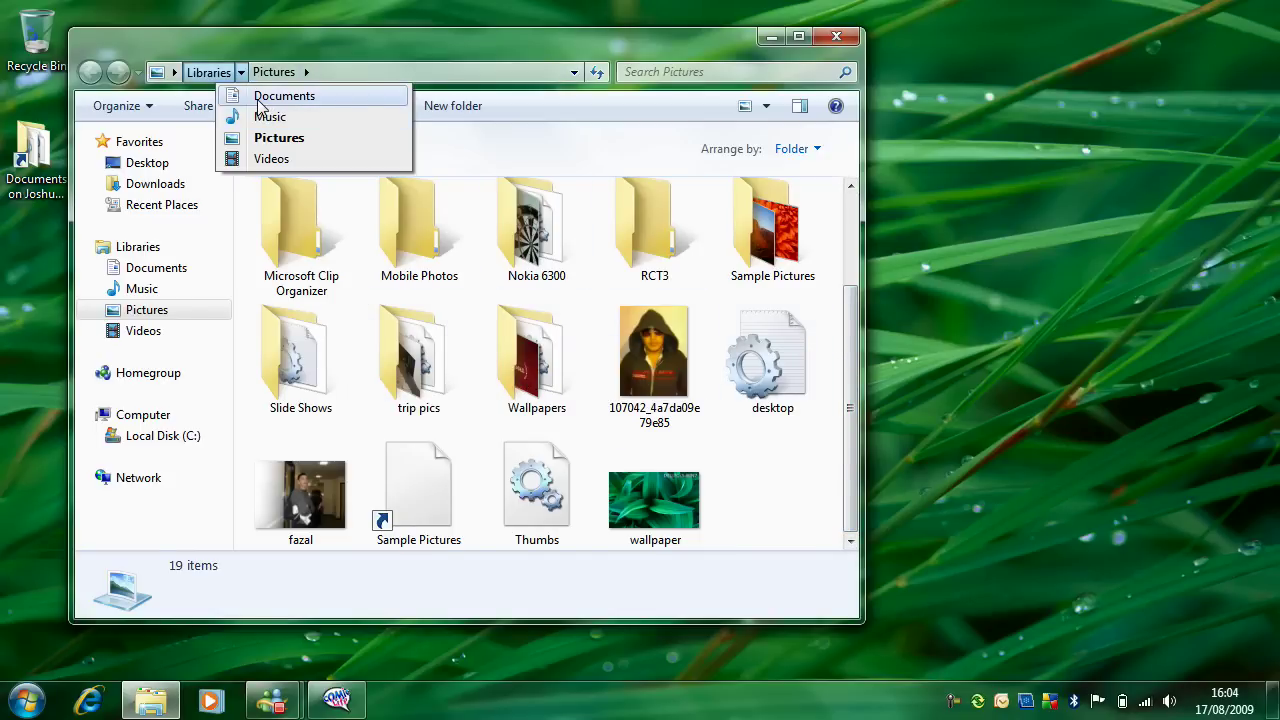
click(262, 94)
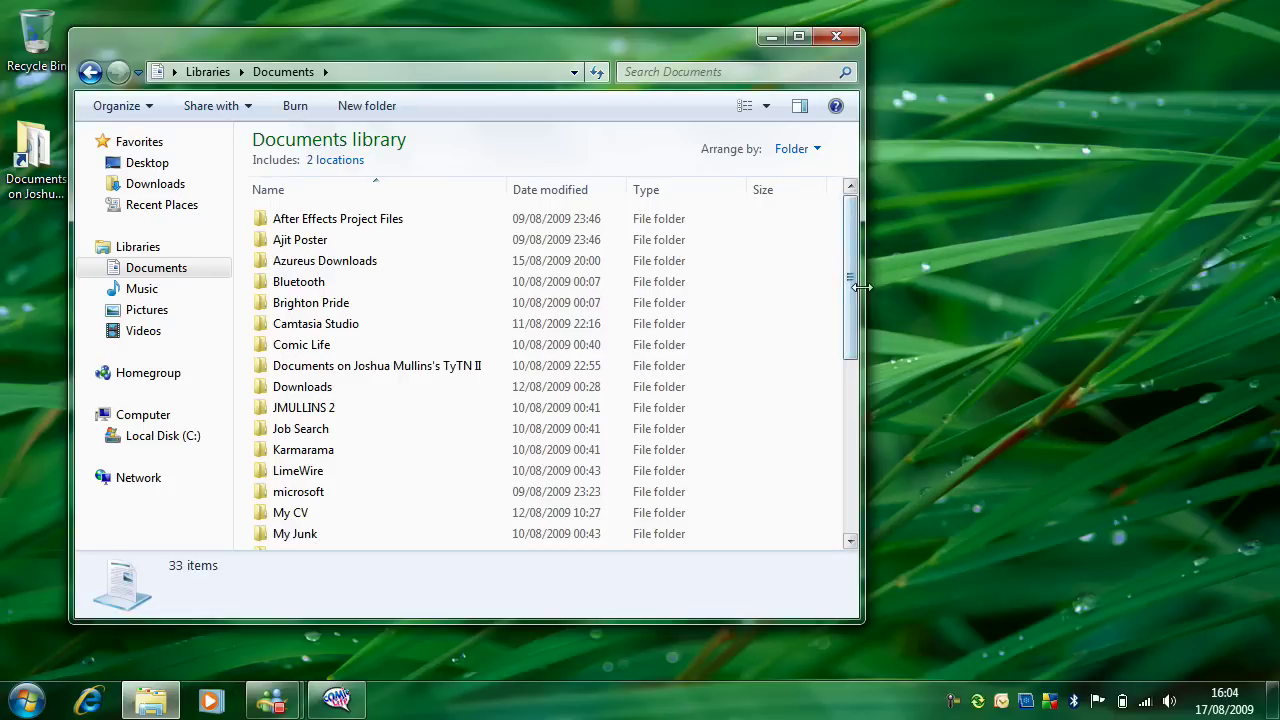
Open the School Trip folder and view the Page_1 image.
scroll(840, 353, down, 1)
scroll(839, 352, down, 4)
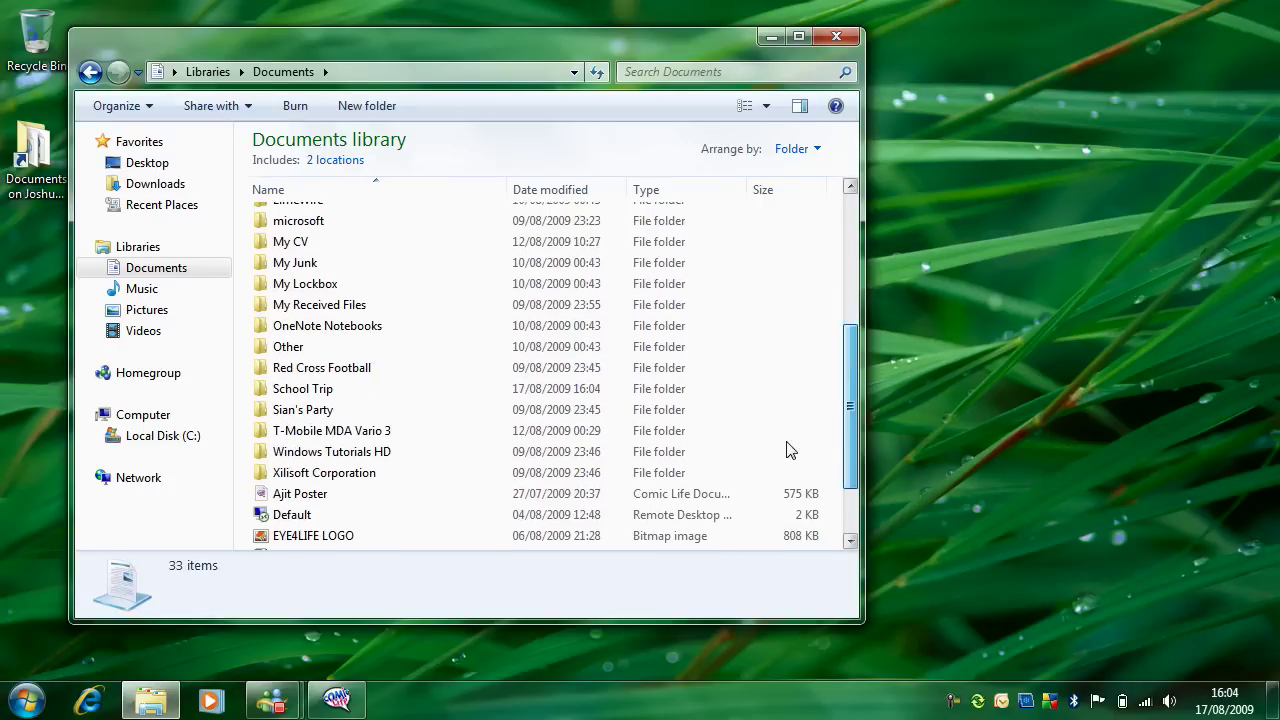
double_click(334, 395)
click(290, 222)
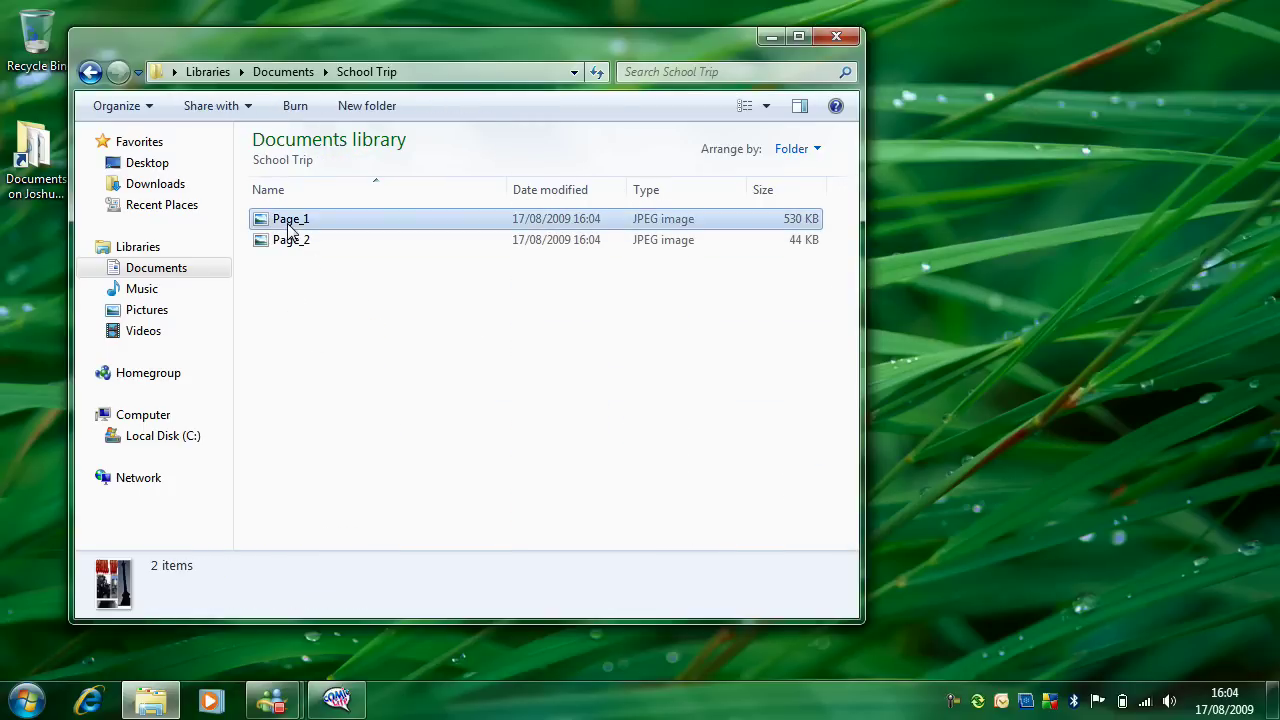
double_click(290, 221)
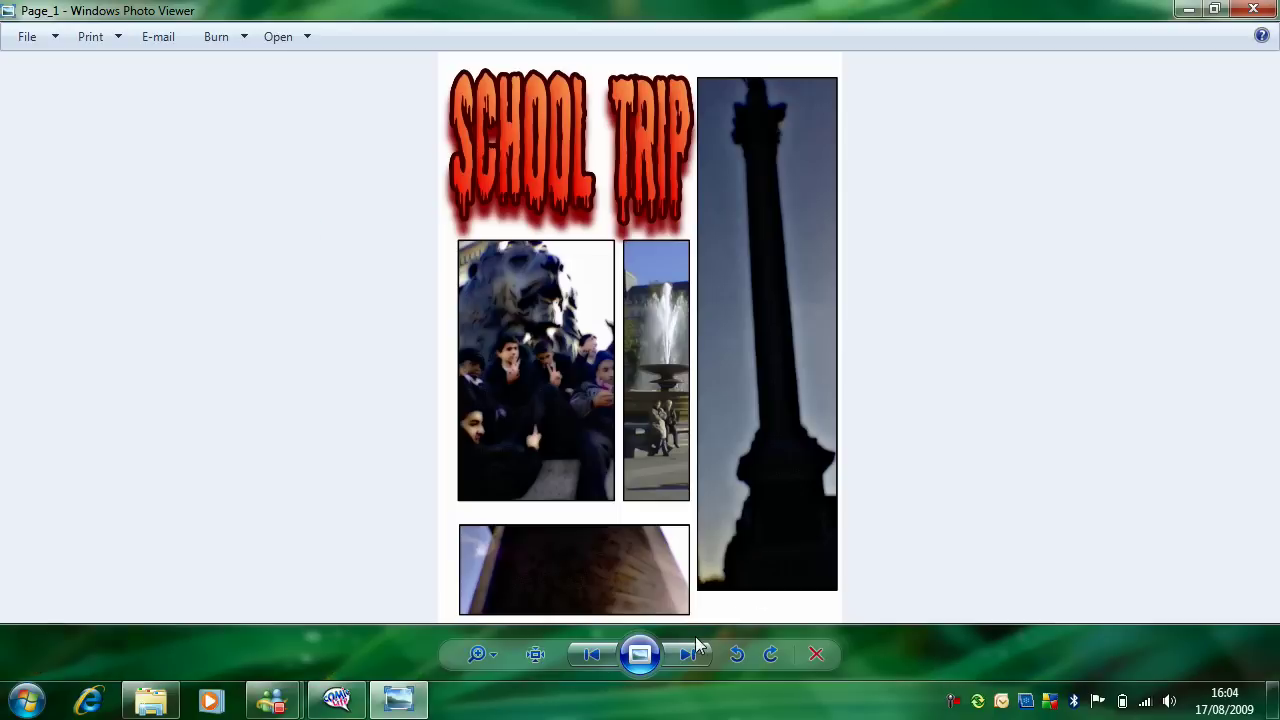
click(688, 653)
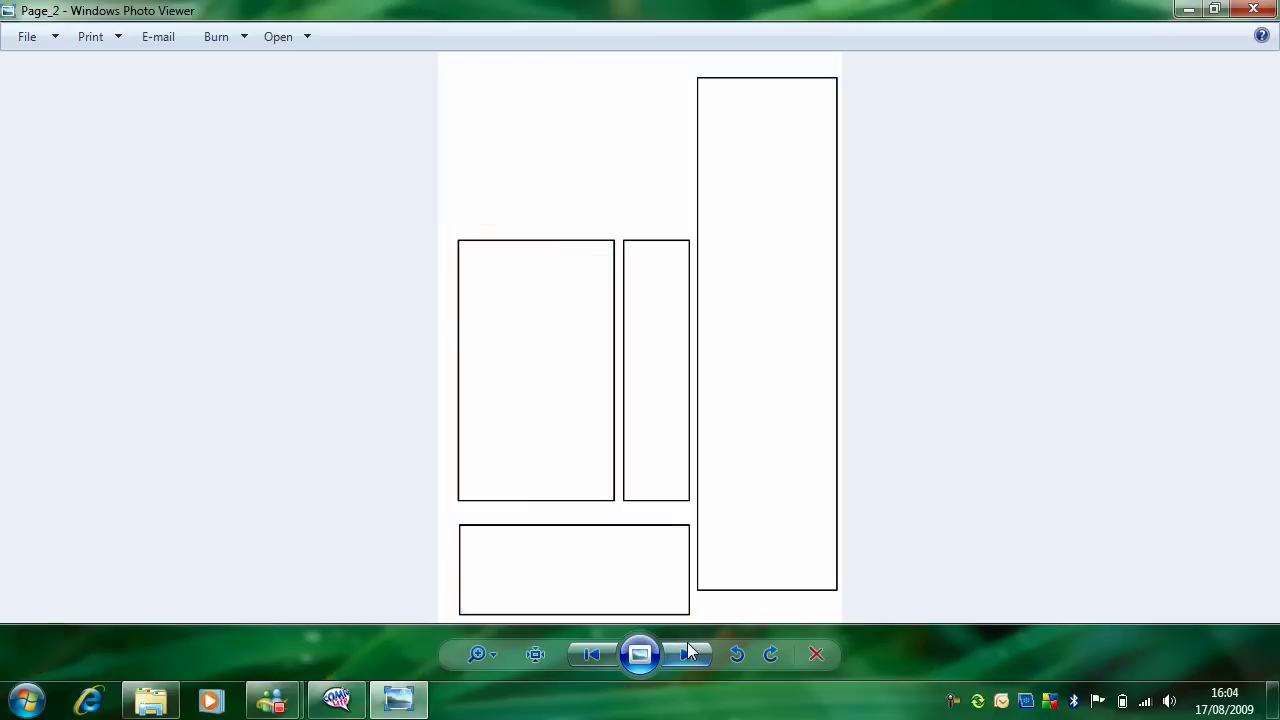
click(590, 652)
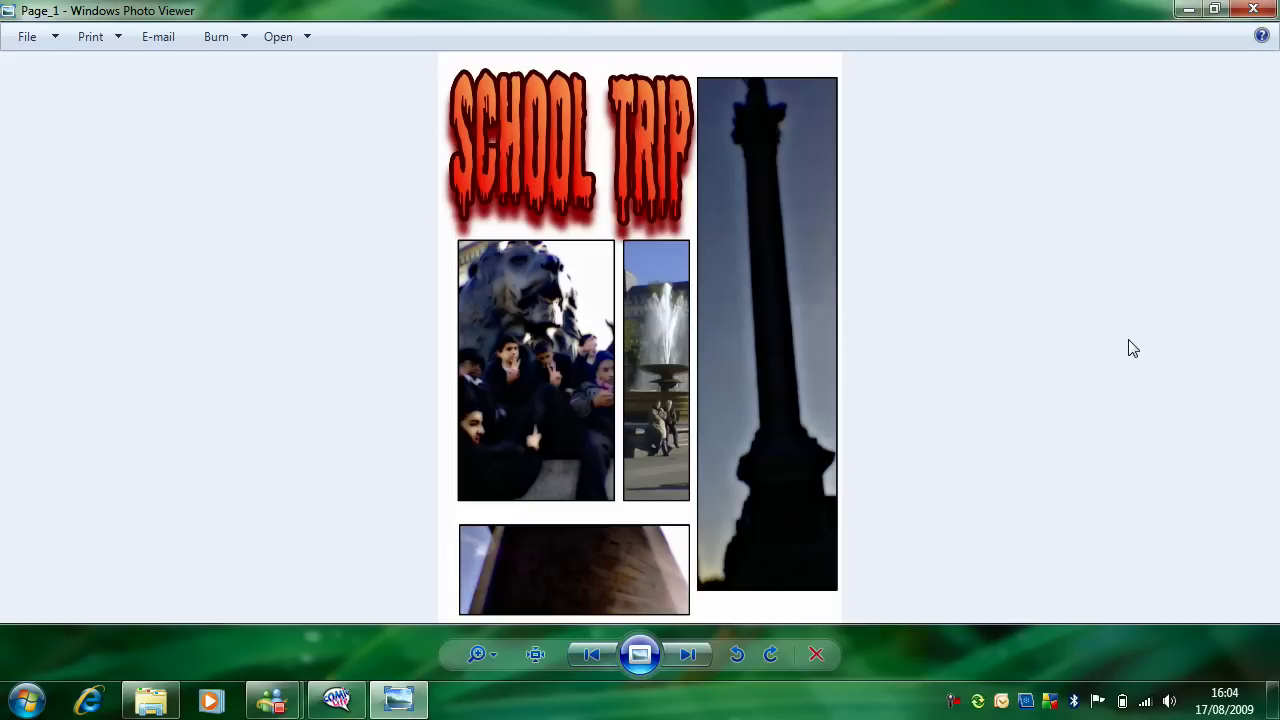